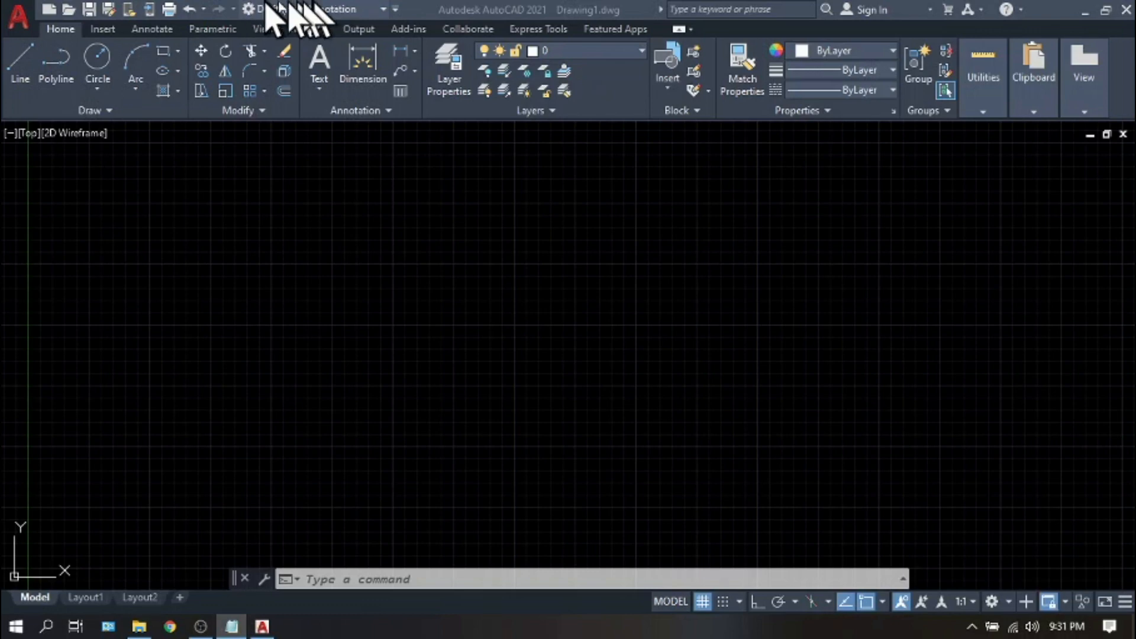
left_click(380, 9)
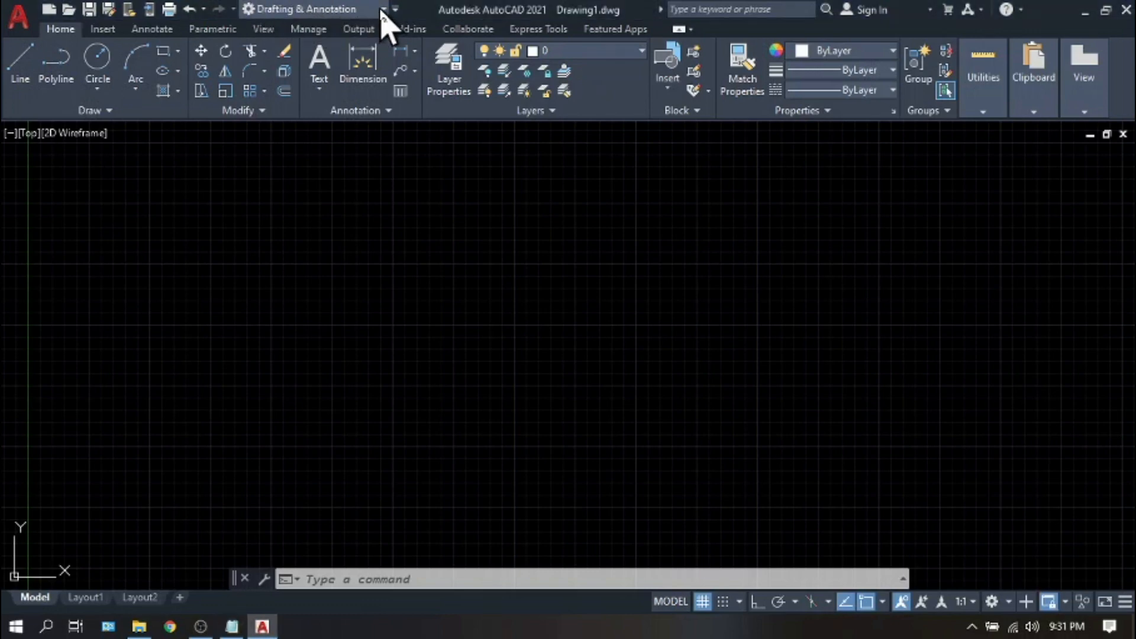
left_click(384, 10)
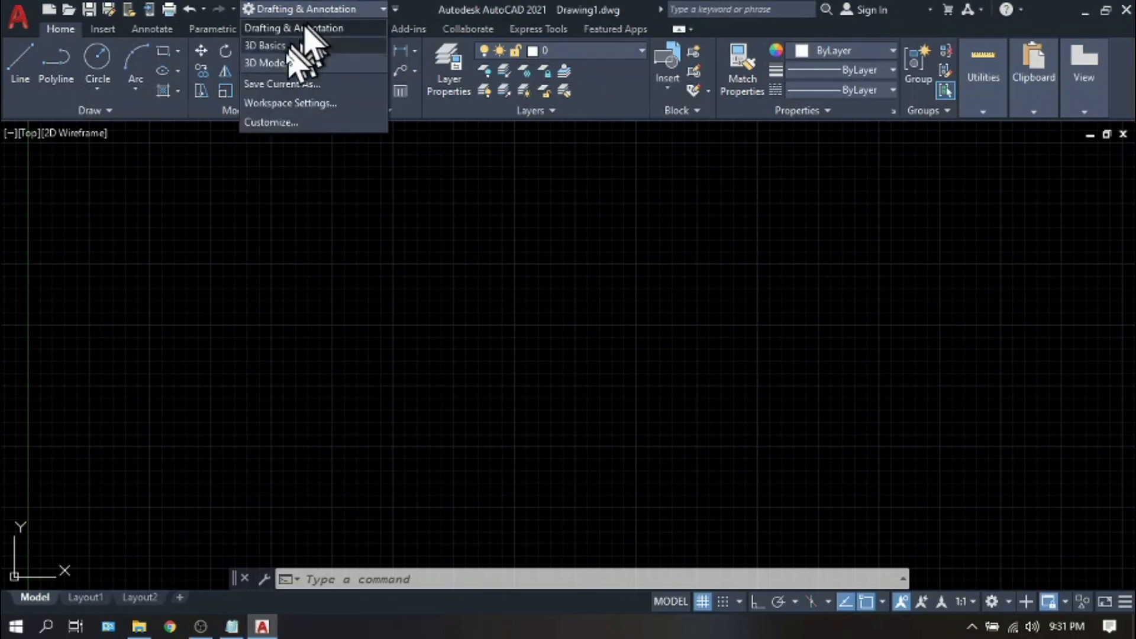
left_click(399, 8)
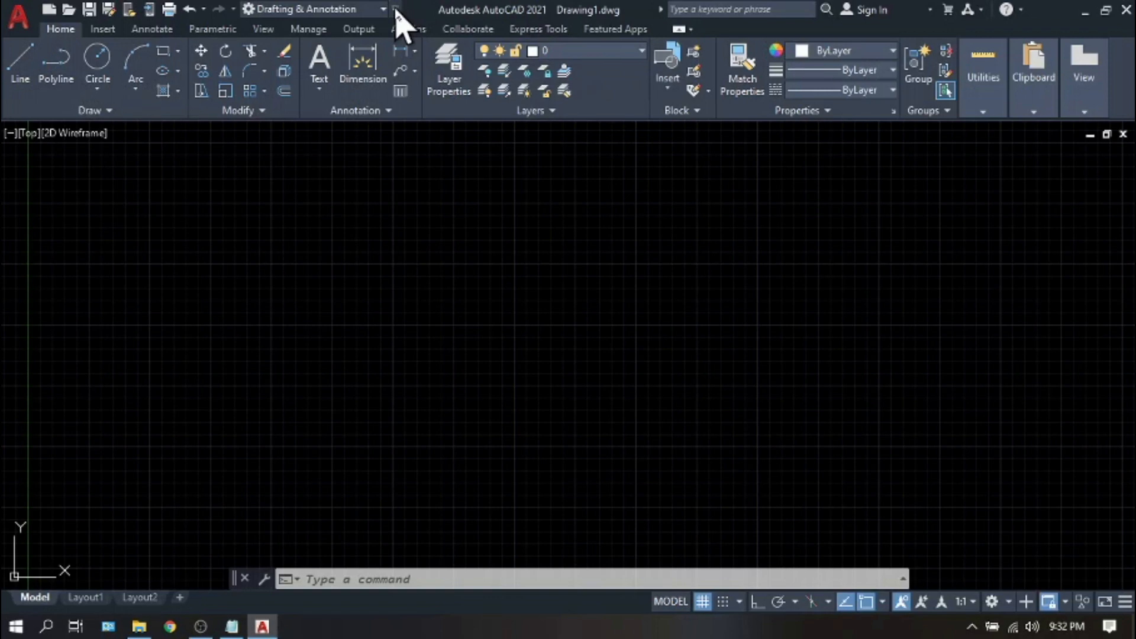
Hide the workspace selector from the Quick Access Toolbar and show it again.
left_click(396, 8)
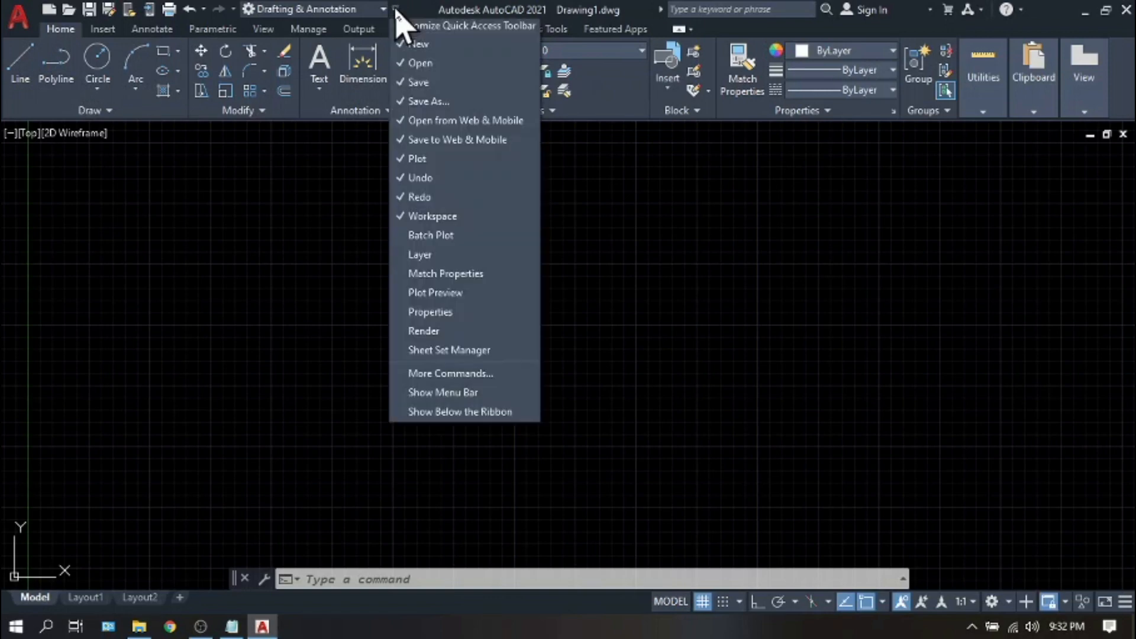
left_click(405, 218)
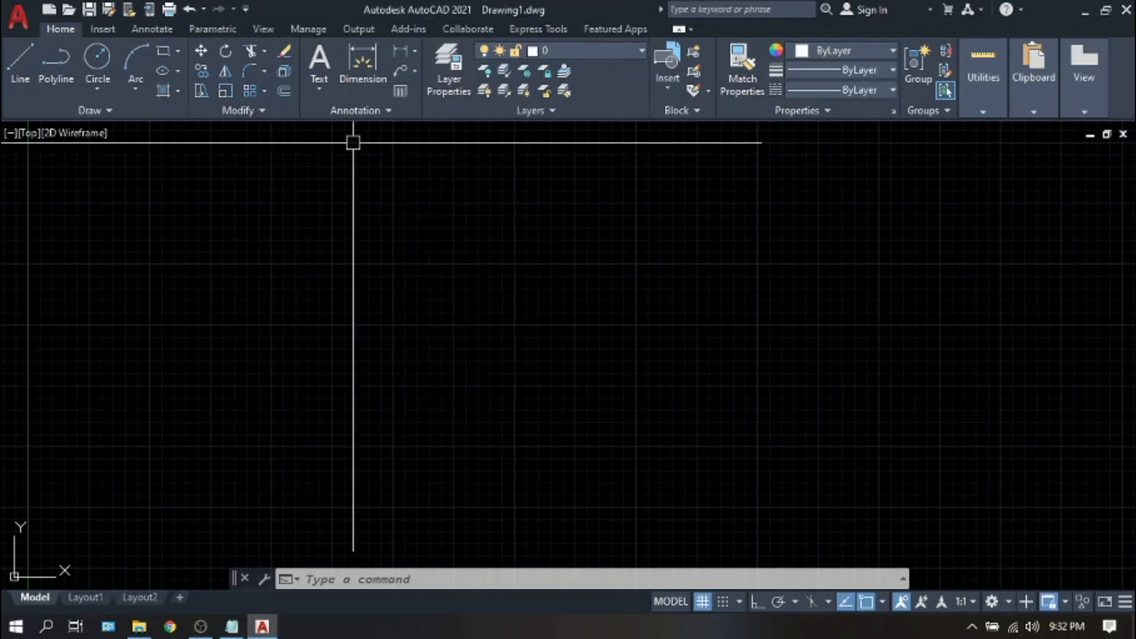
left_click(245, 8)
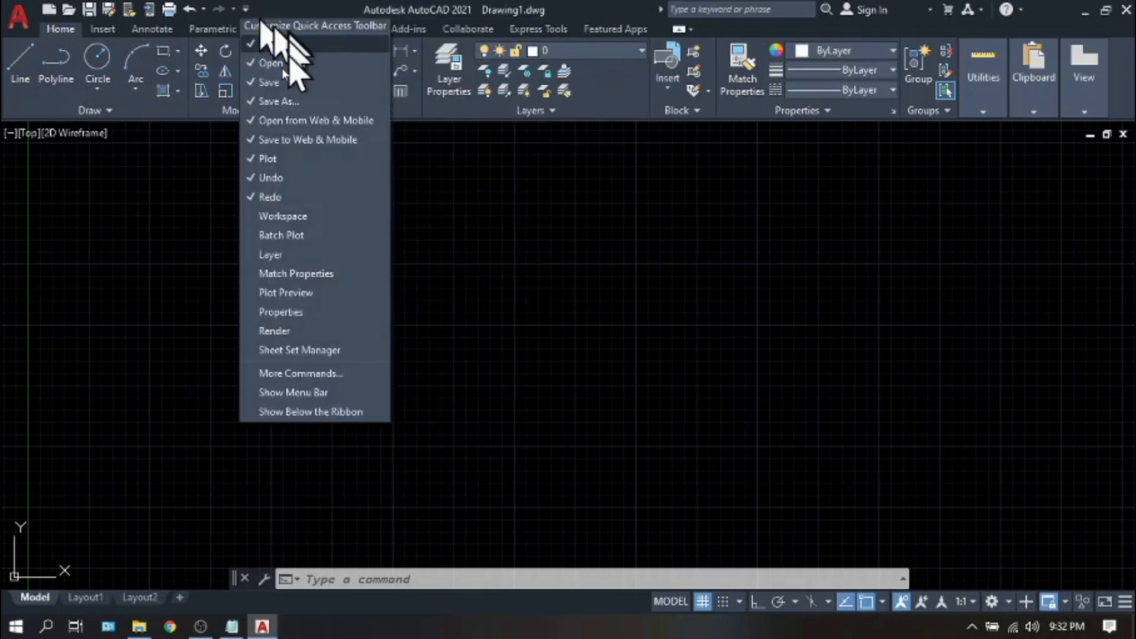
left_click(254, 217)
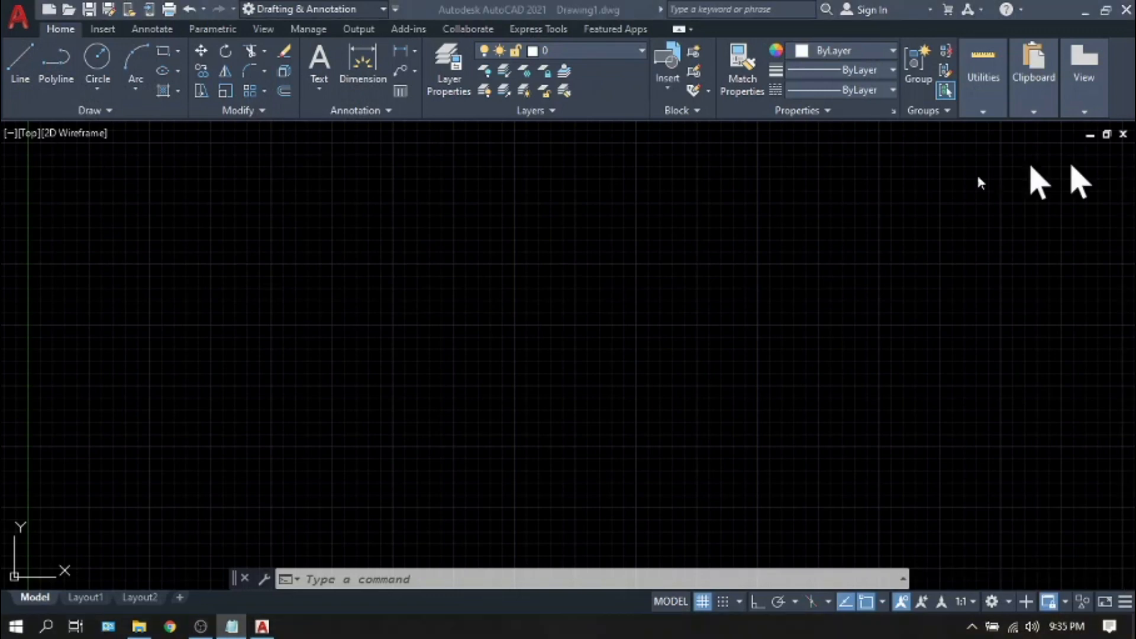
Create a new workspace named My Autocad Classic with the CUI command and apply the customization.
left_click(601, 288)
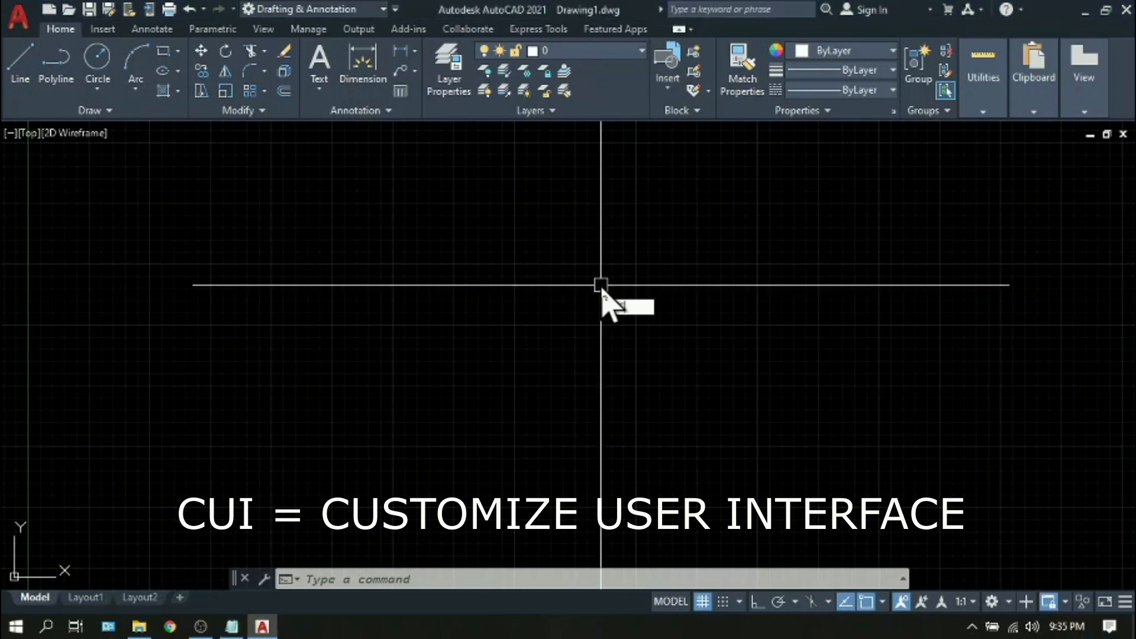
type("CUI")
key("Return")
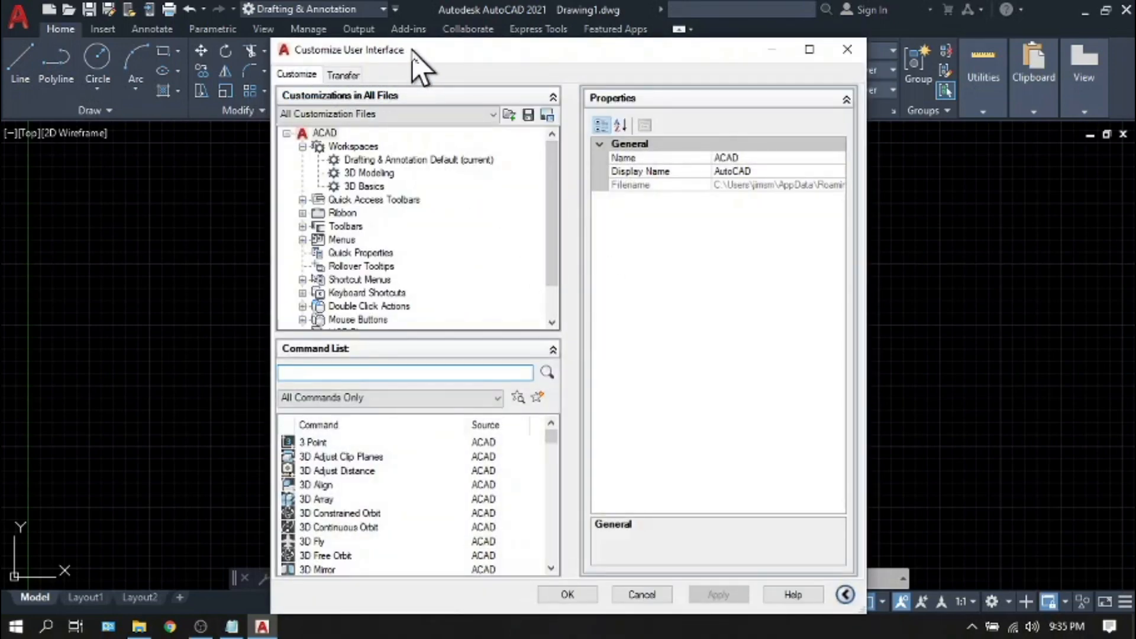
left_click(294, 75)
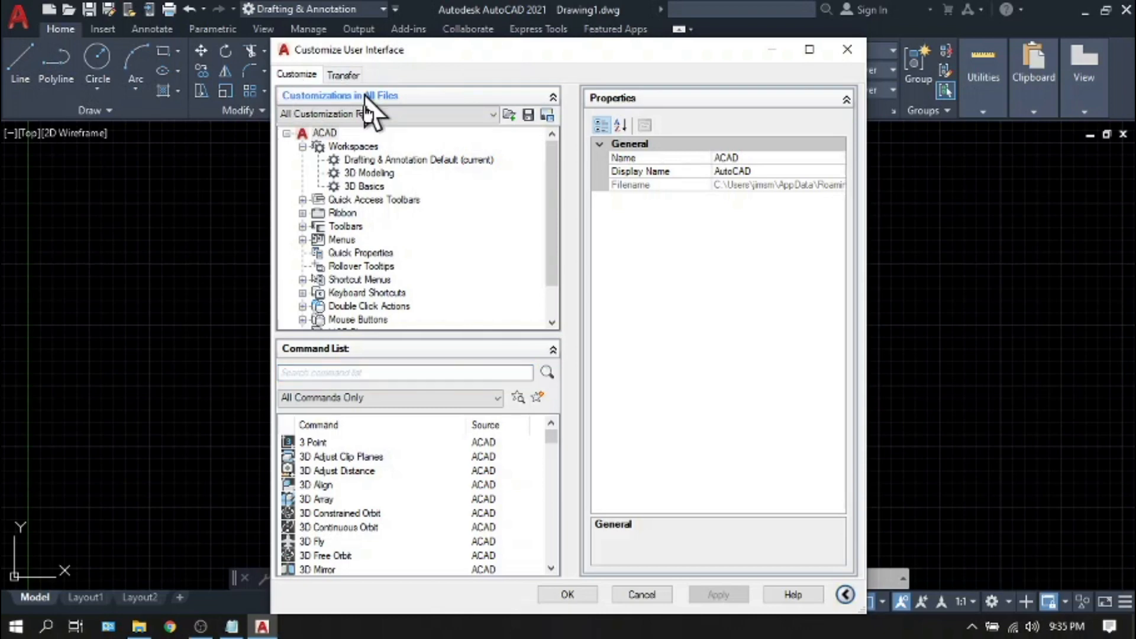
left_click(342, 146)
right_click(342, 146)
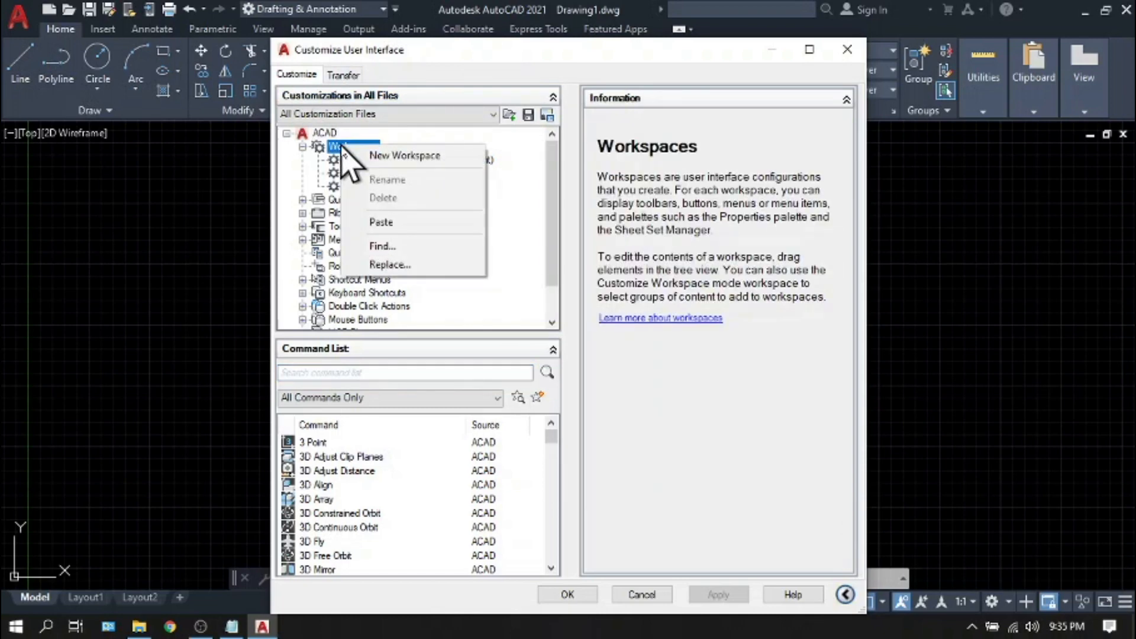
left_click(407, 155)
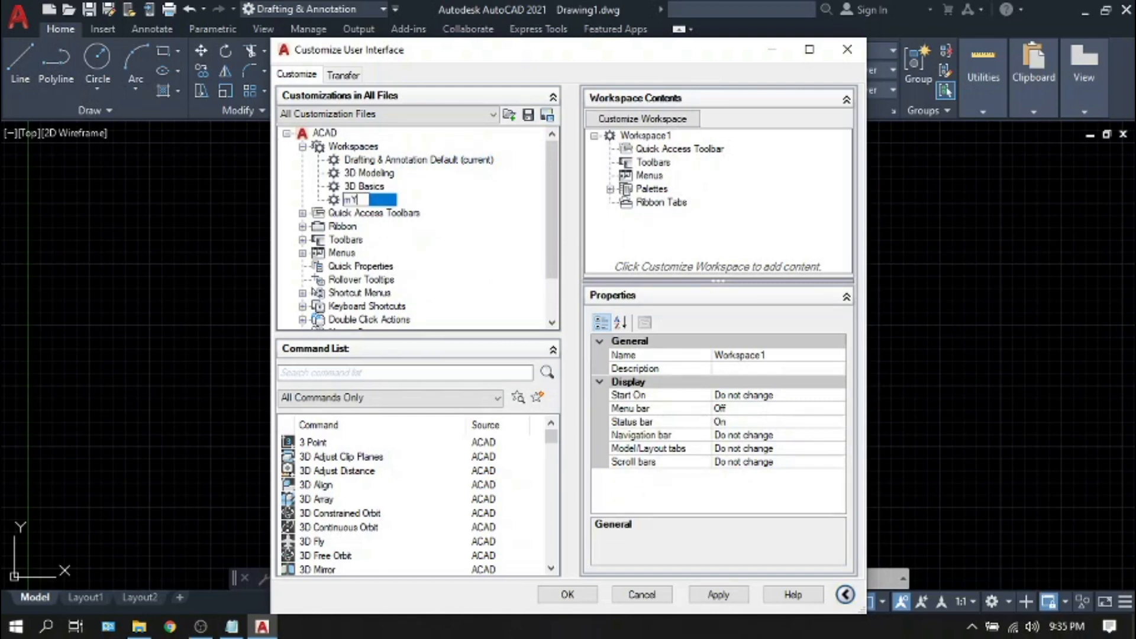
type("mY")
key("Caps_Lock")
key("BackSpace")
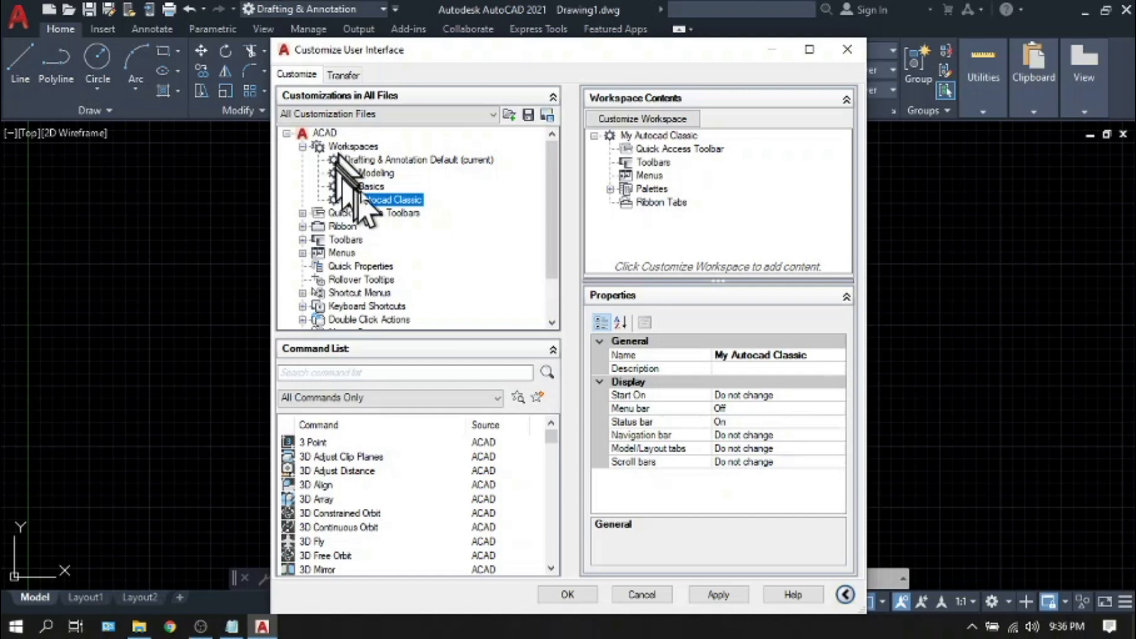
left_click(730, 598)
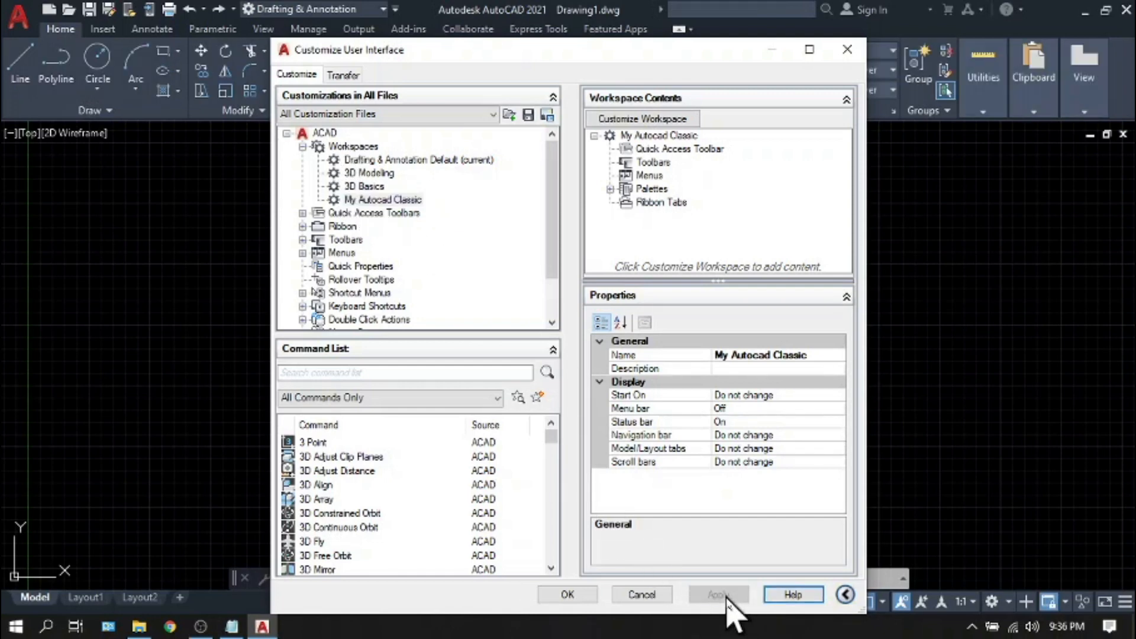
left_click(577, 594)
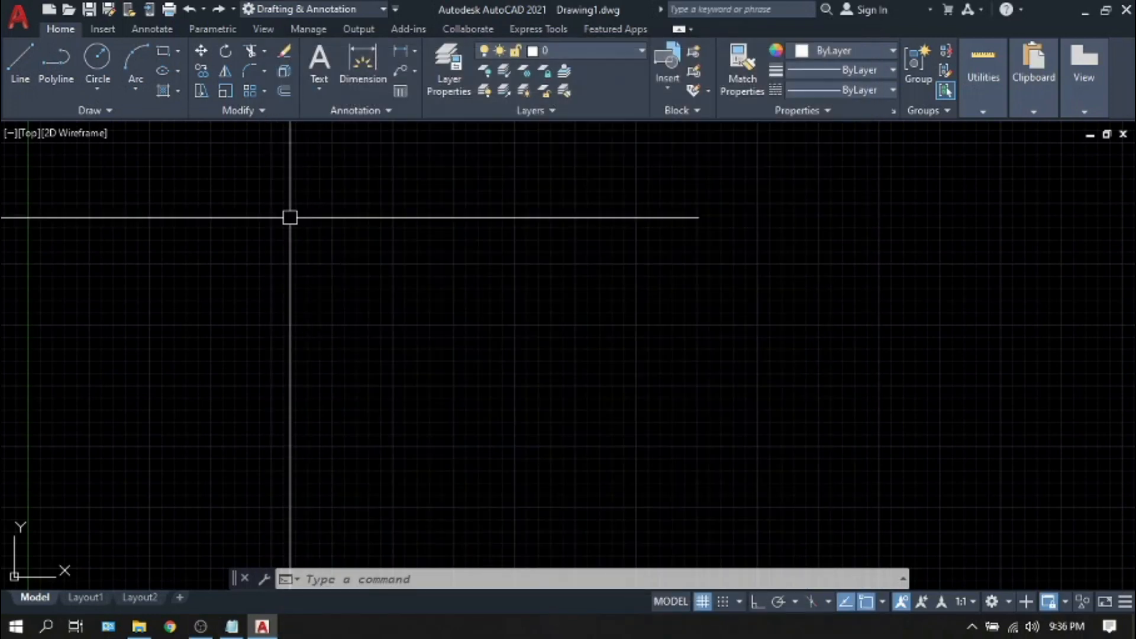
Switch to the My Autocad Classic workspace and close the empty ribbon with RIBBONCLOSE.
left_click(381, 10)
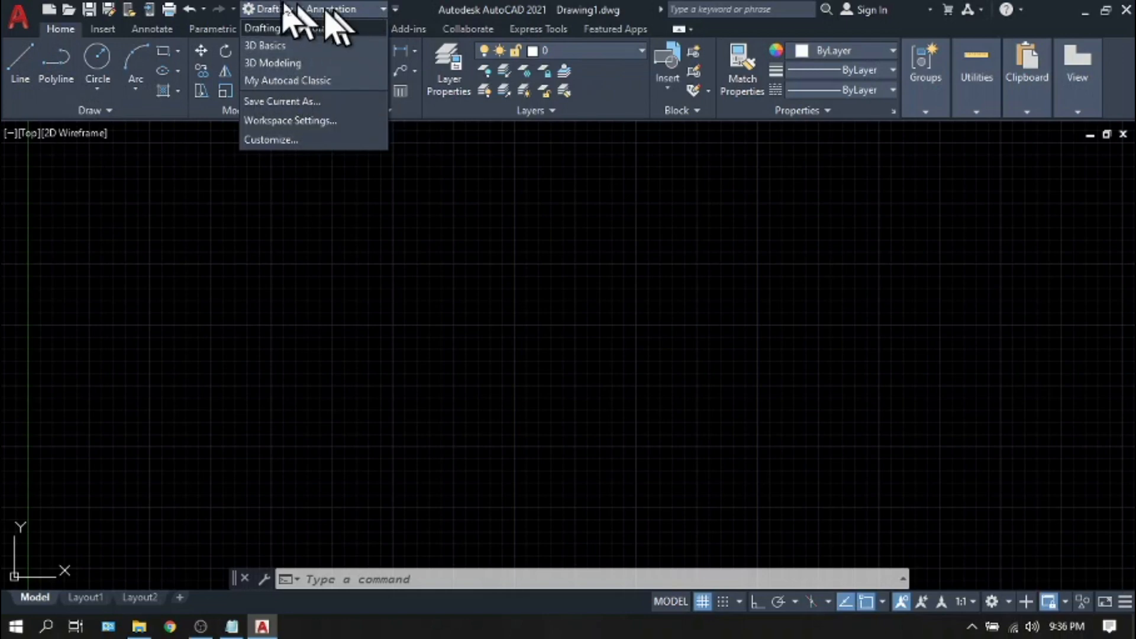
left_click(278, 81)
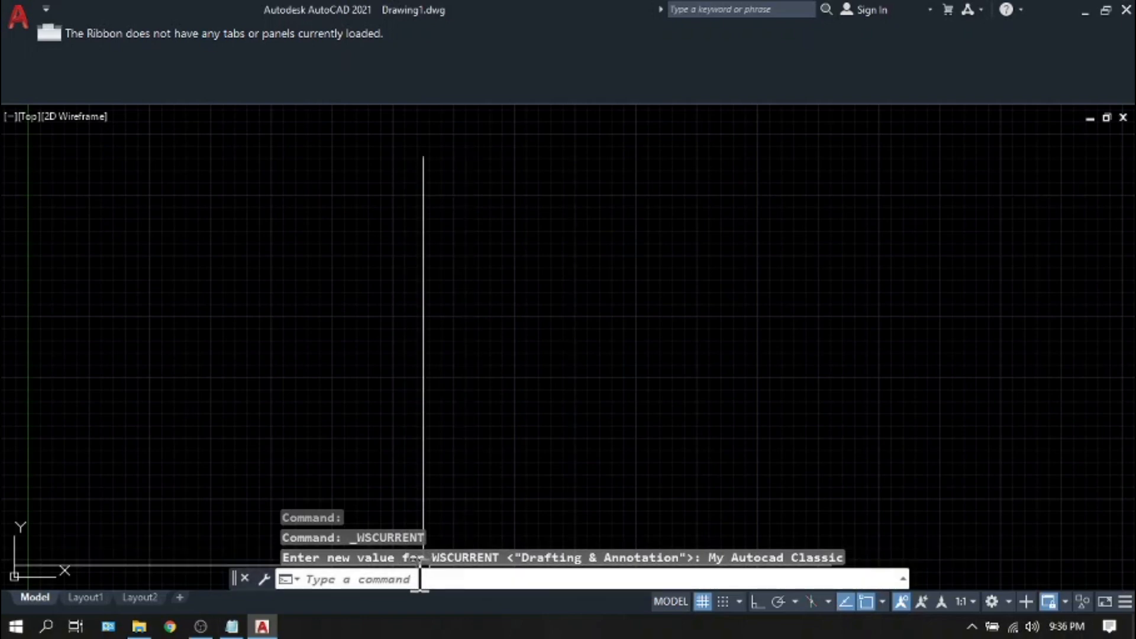
type("RIBBONCLOSE")
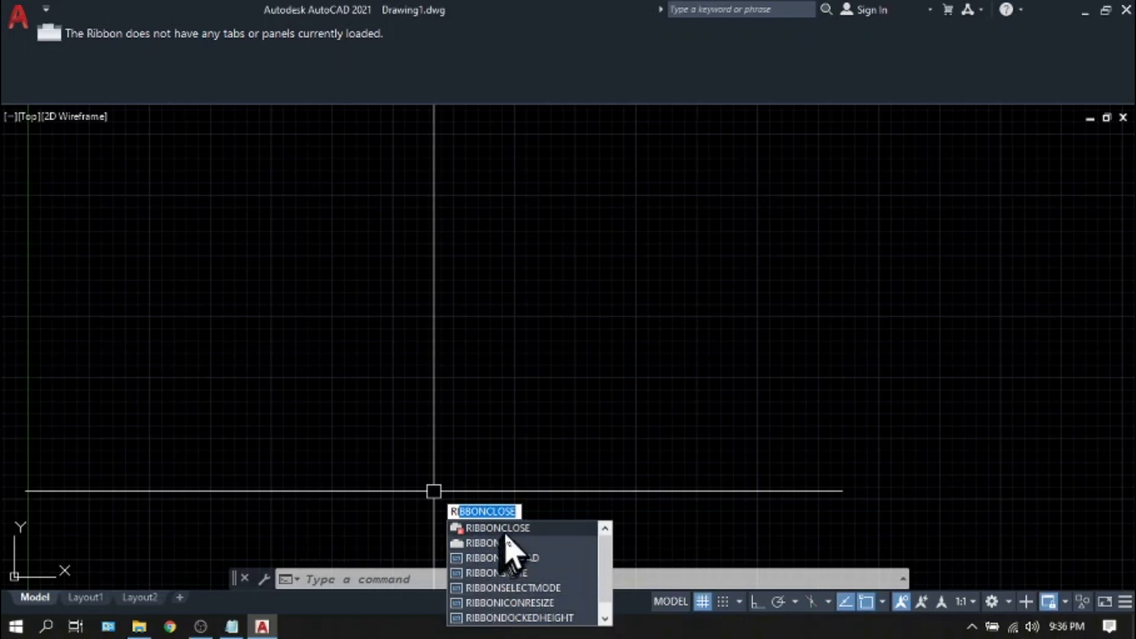
key("Return")
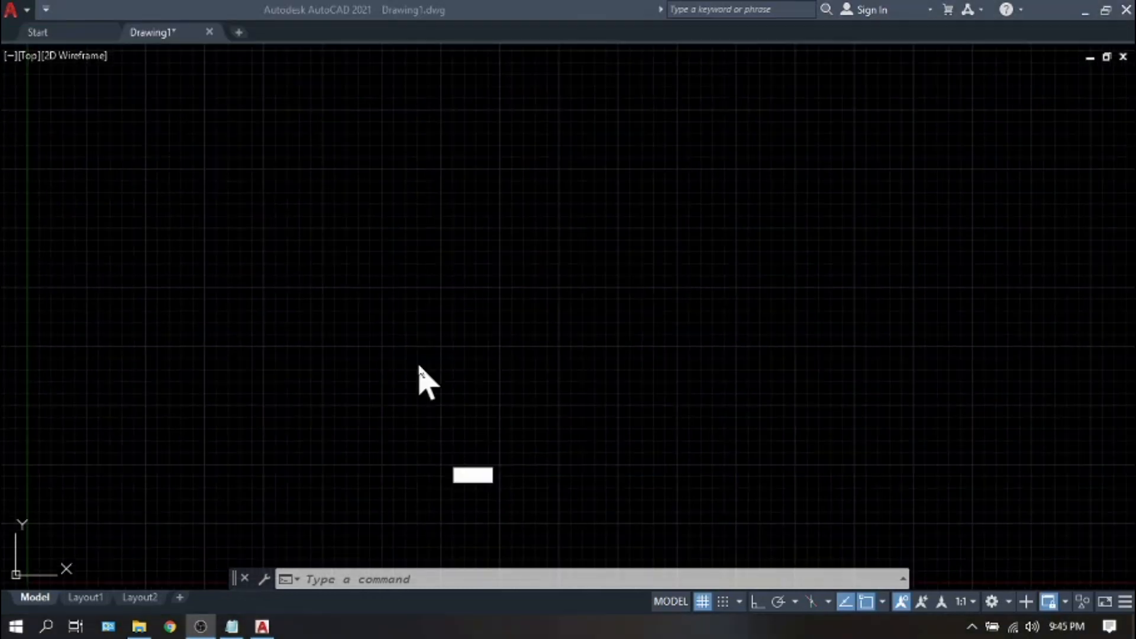
Turn off Display File Tabs in the program's display options.
left_click(418, 366)
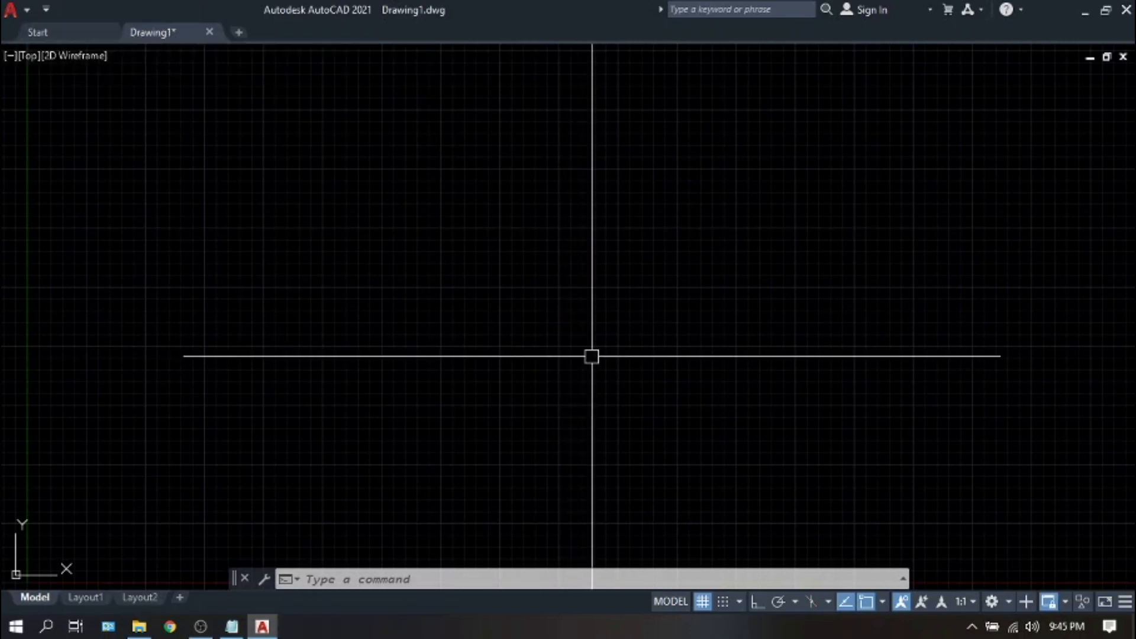
type("op")
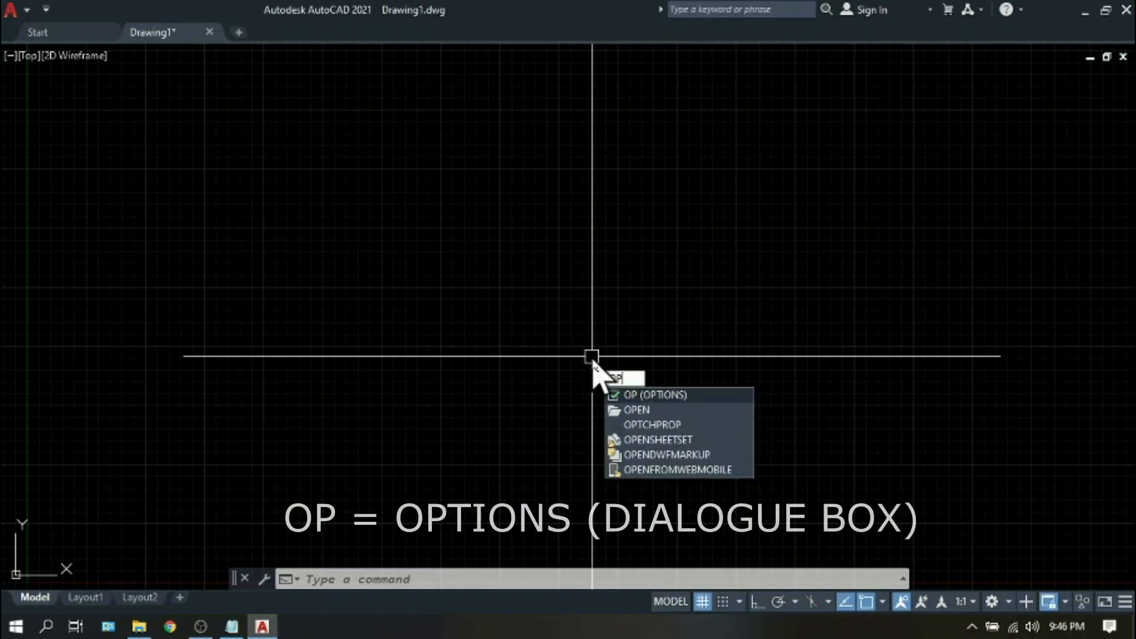
key("Return")
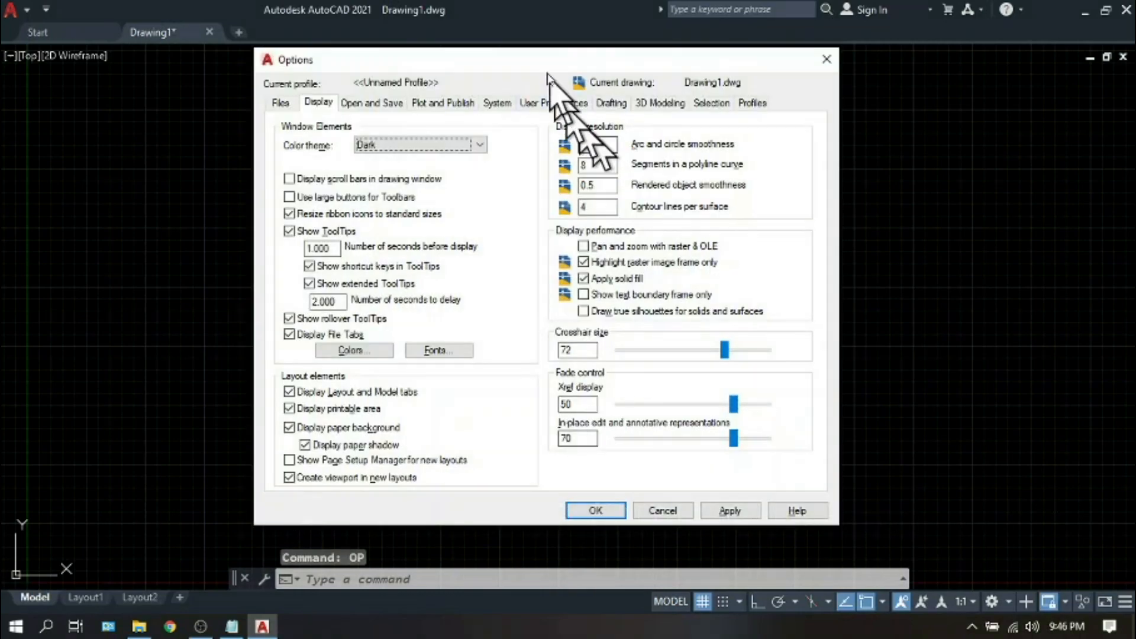
left_click_drag(541, 58, 537, 75)
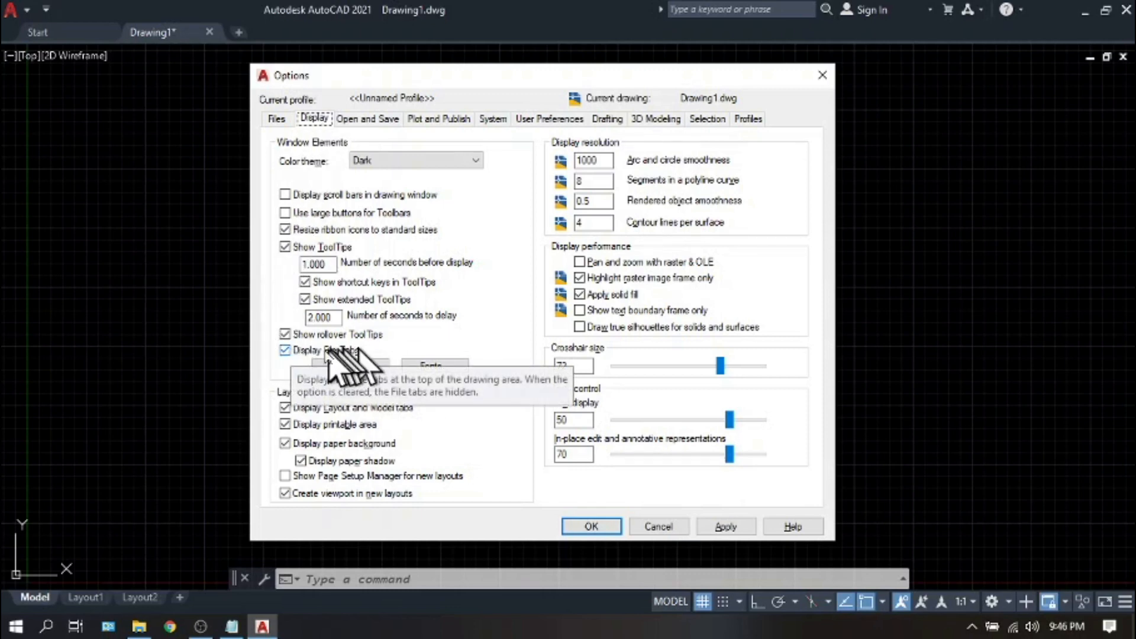
left_click(285, 350)
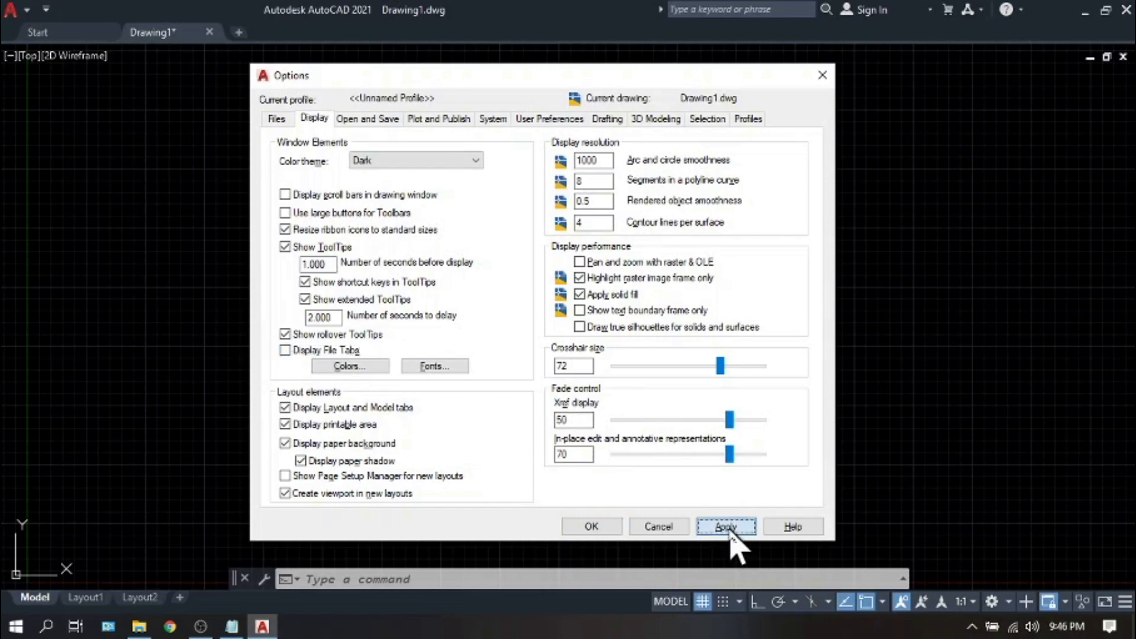
left_click(600, 528)
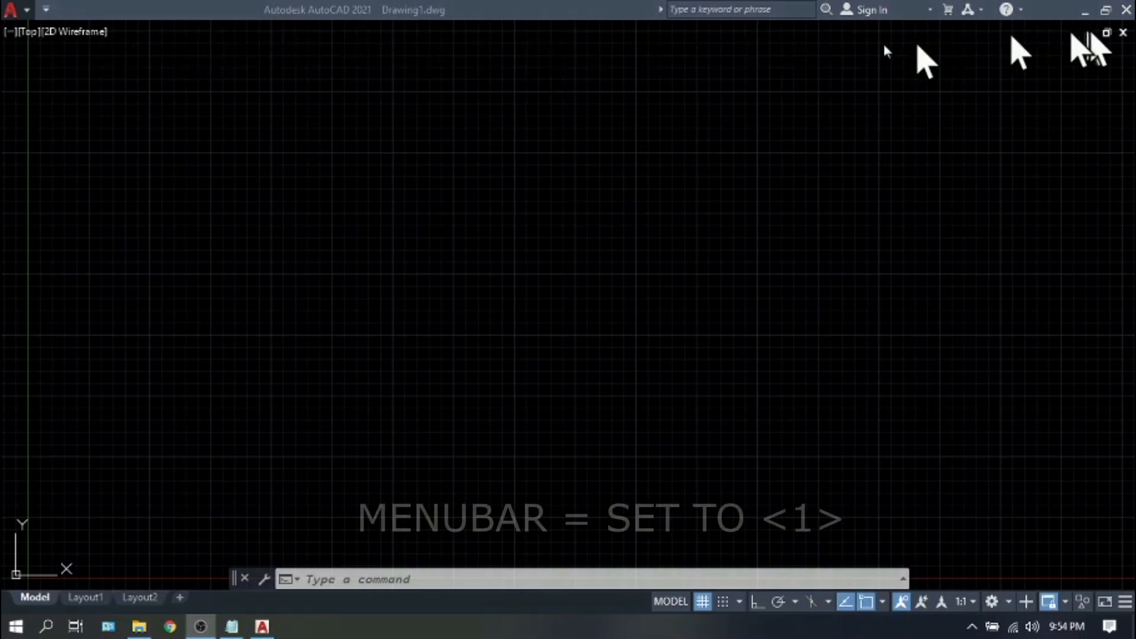
Set the MENUBAR system variable to 1 to show the classic menu bar.
left_click(429, 579)
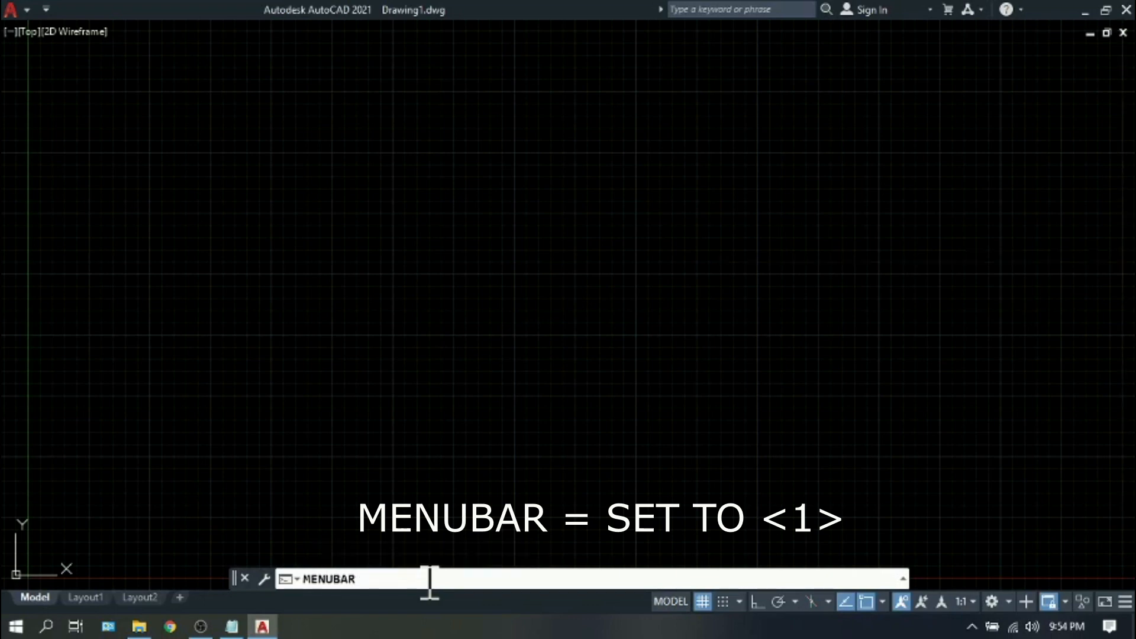
key("Return")
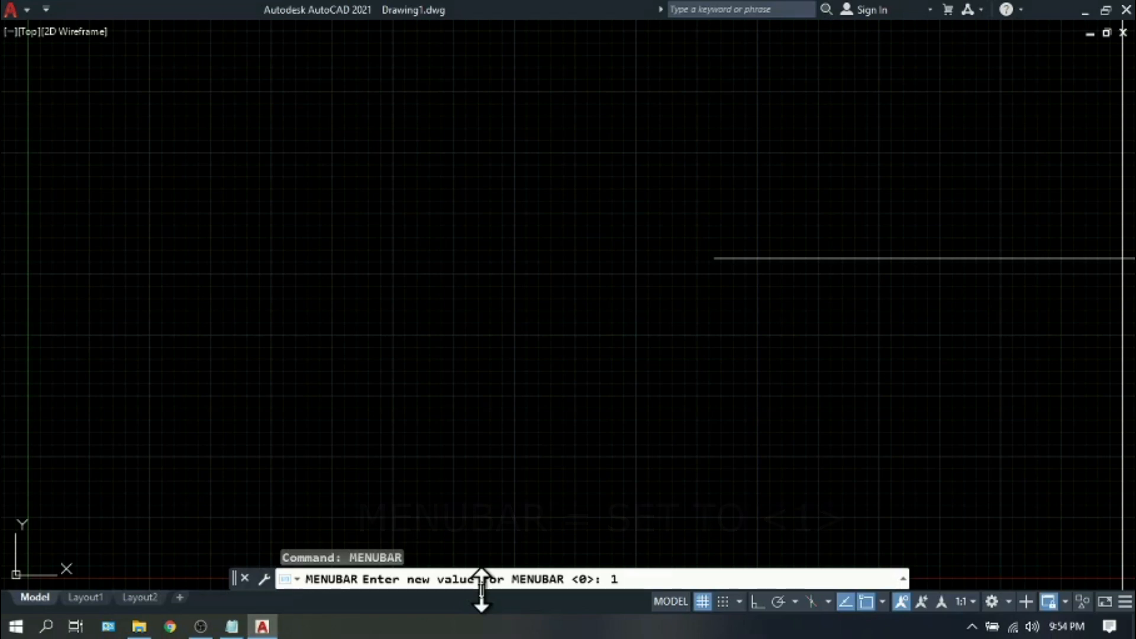
key("Return")
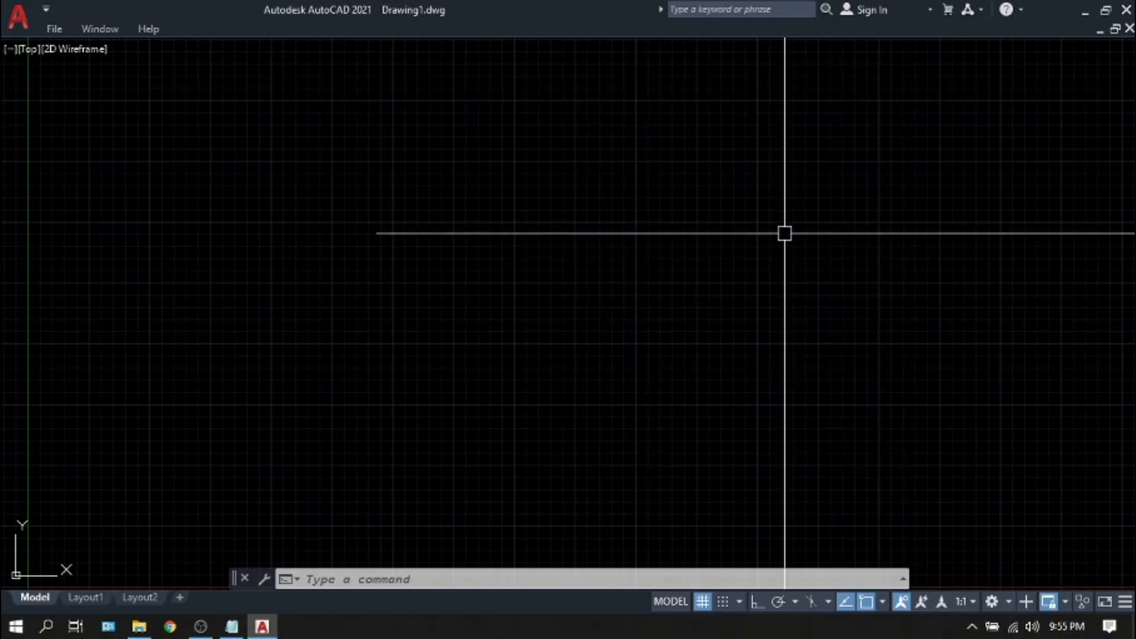
Close the program without saving Drawing1.dwg, reopen it and dismiss the exception message.
left_click(1126, 11)
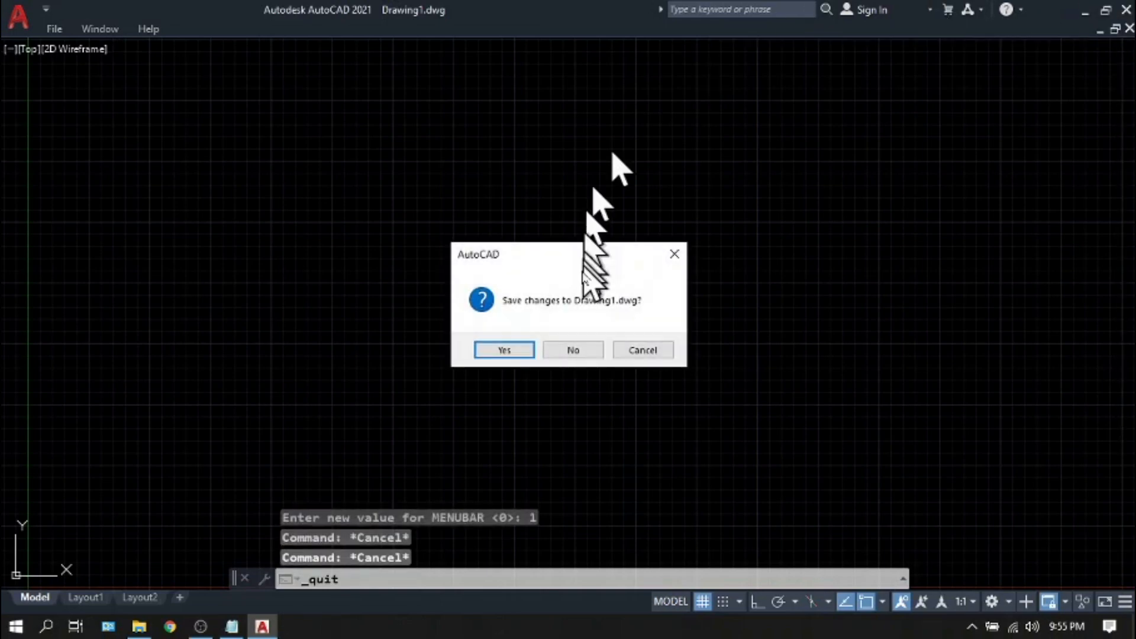
left_click(573, 351)
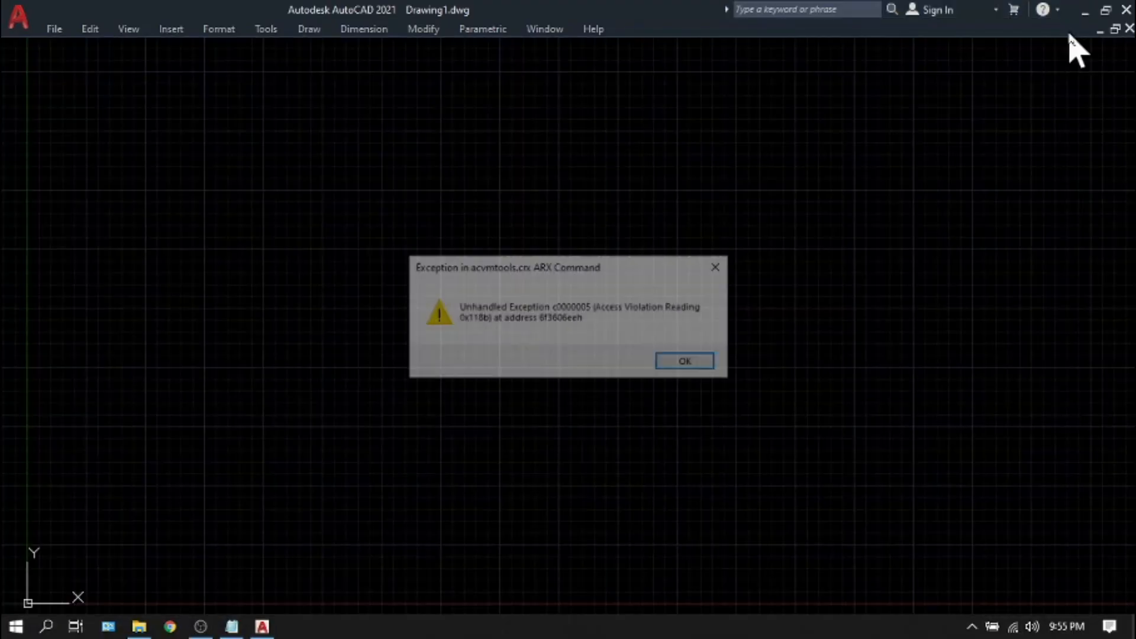
left_click(691, 365)
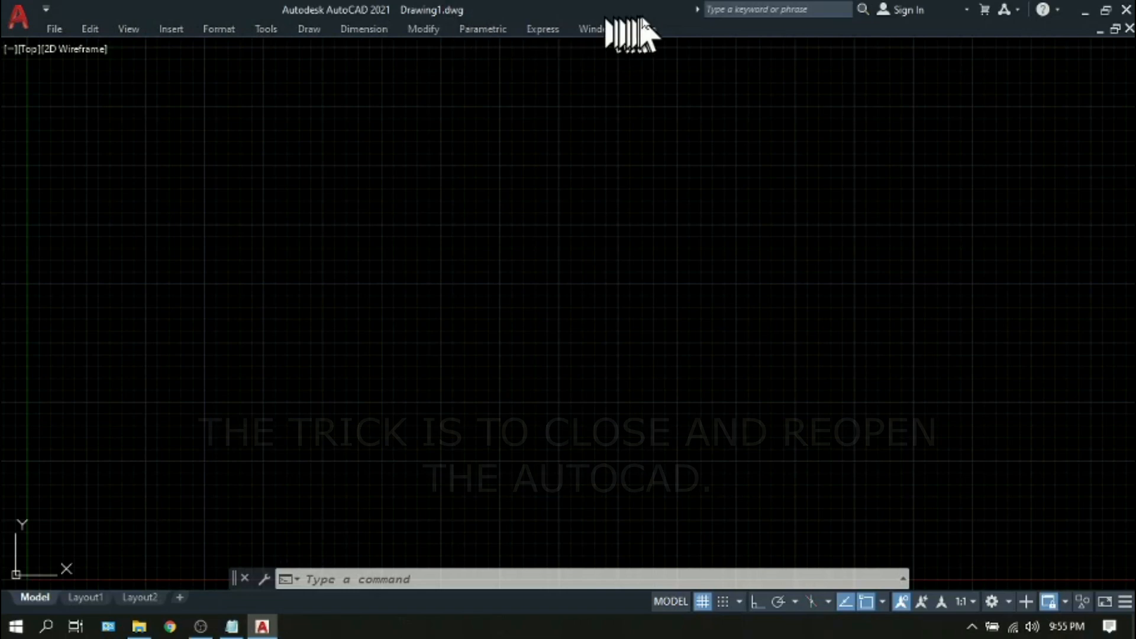
Show the Standard toolbar from the AutoCAD toolbar set.
left_click(266, 29)
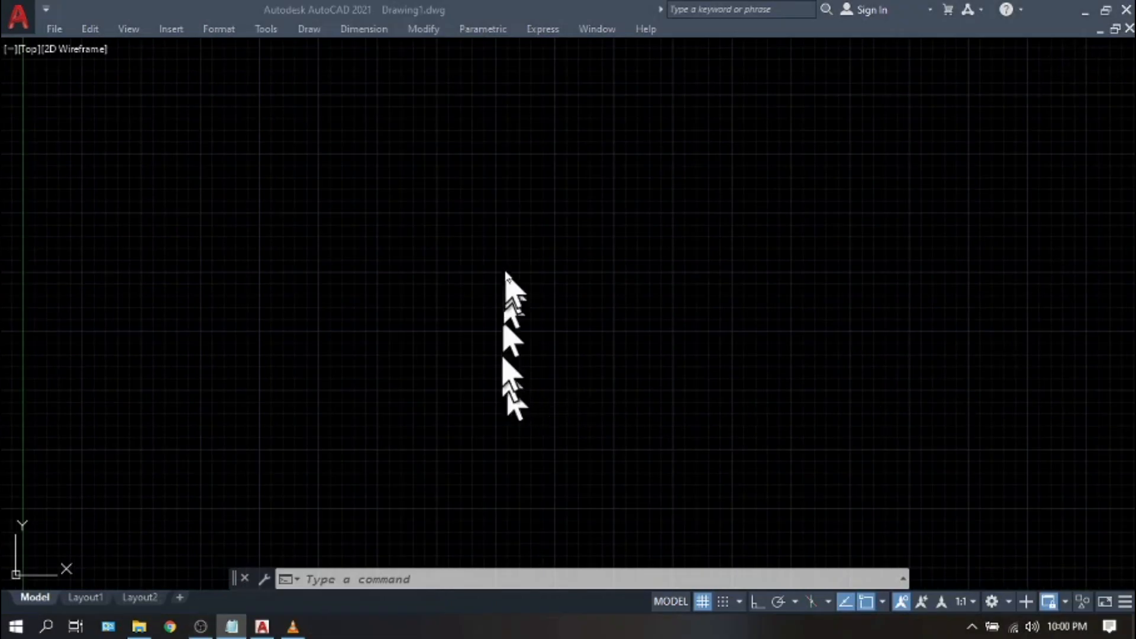
left_click(546, 246)
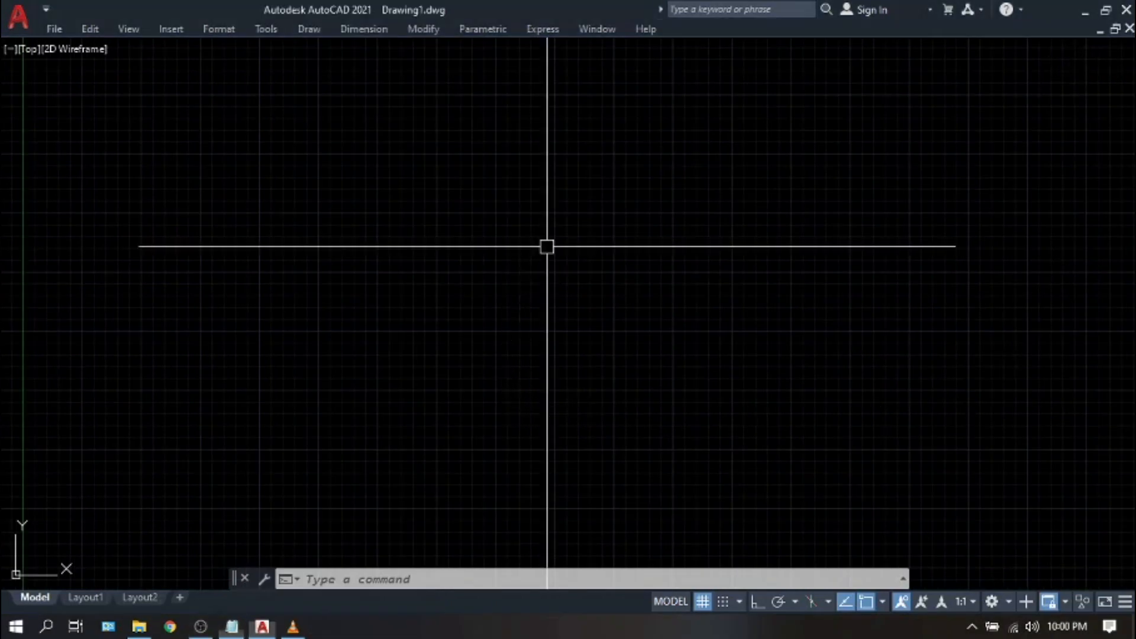
left_click(266, 29)
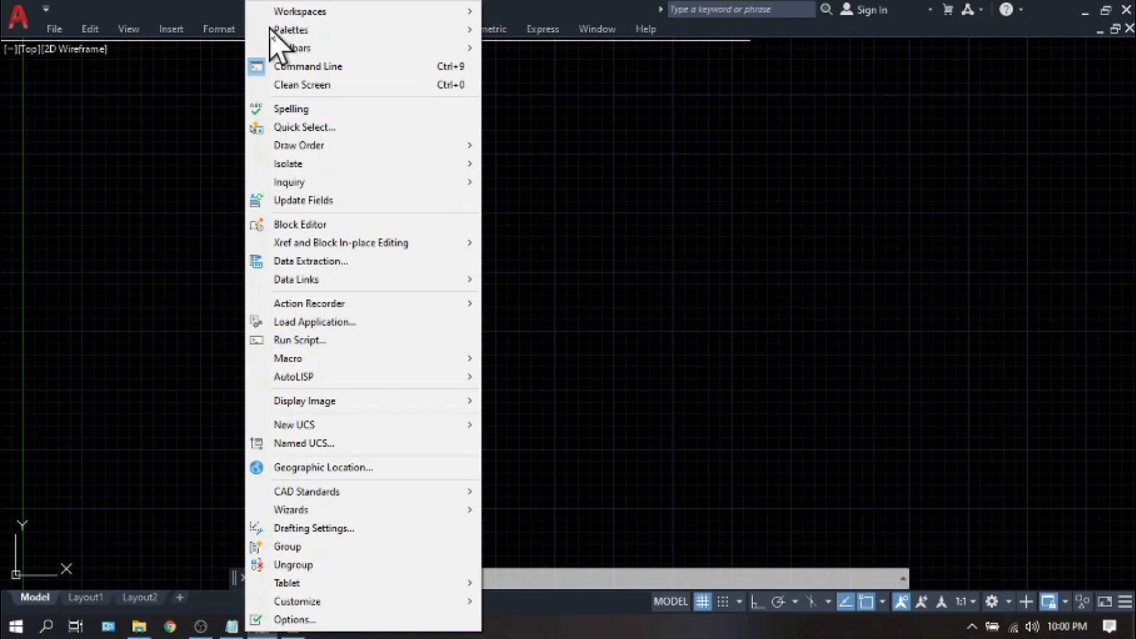
mouse_move(273, 48)
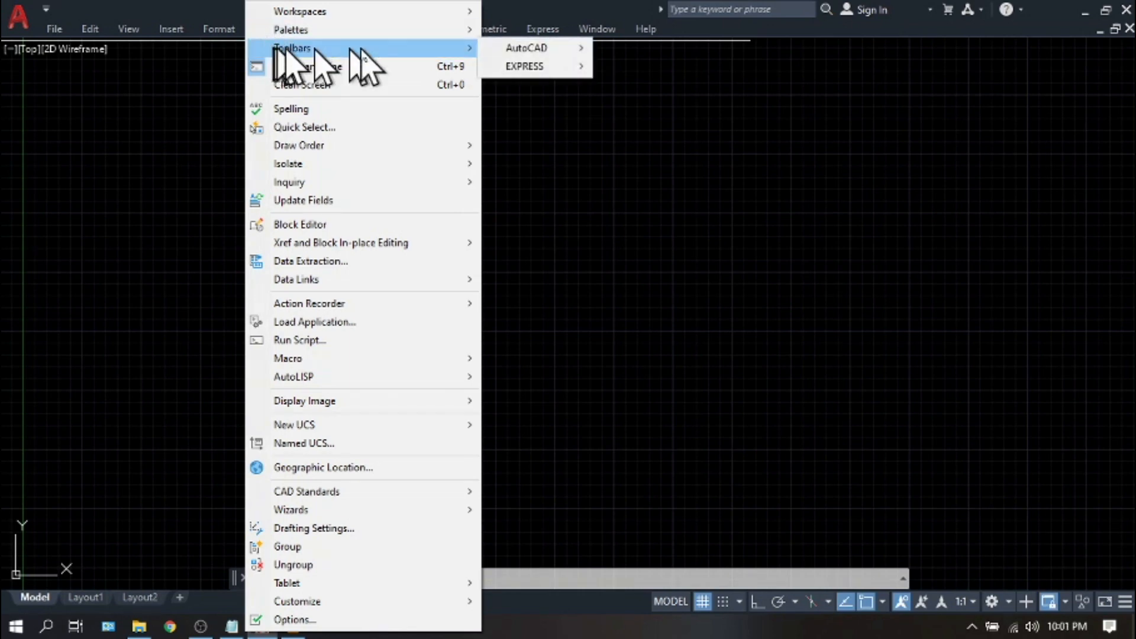
mouse_move(533, 50)
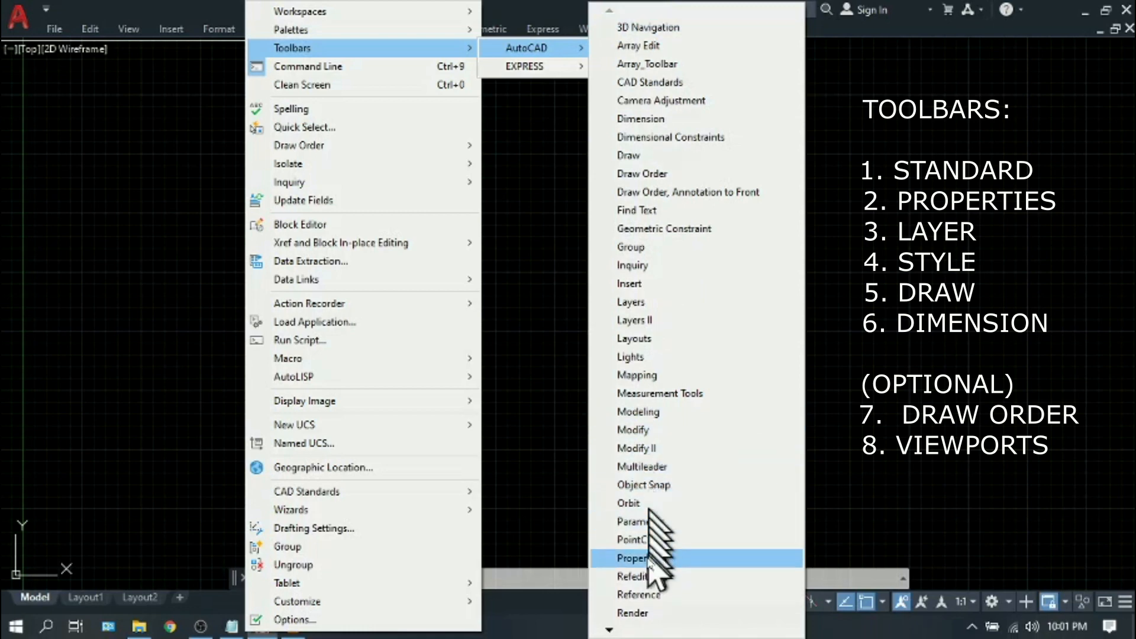
mouse_move(610, 630)
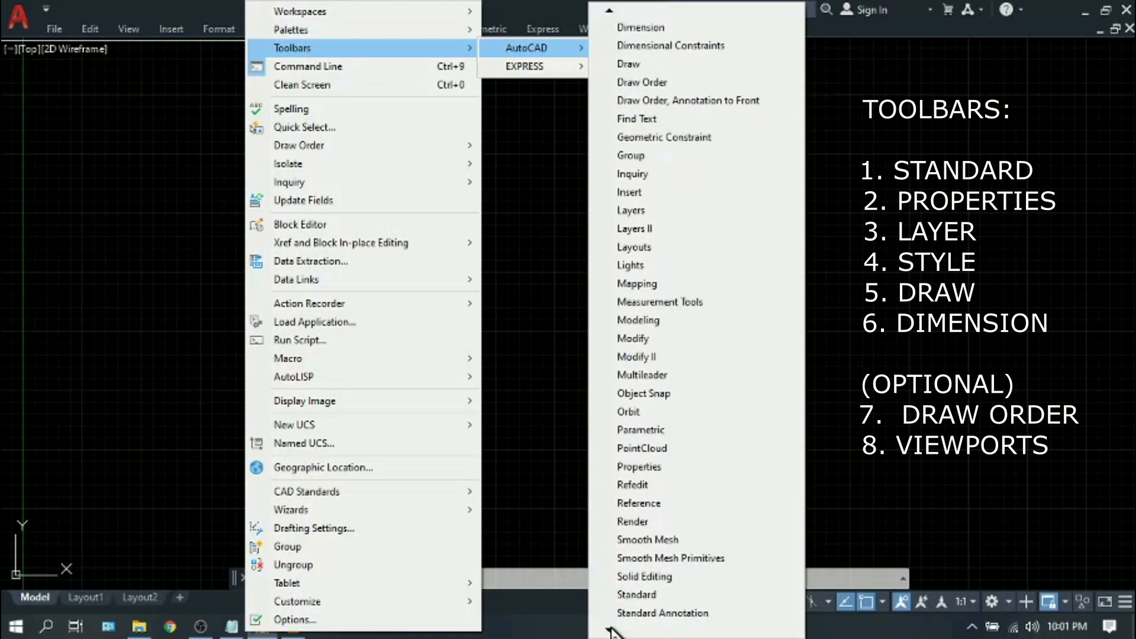
left_click(627, 535)
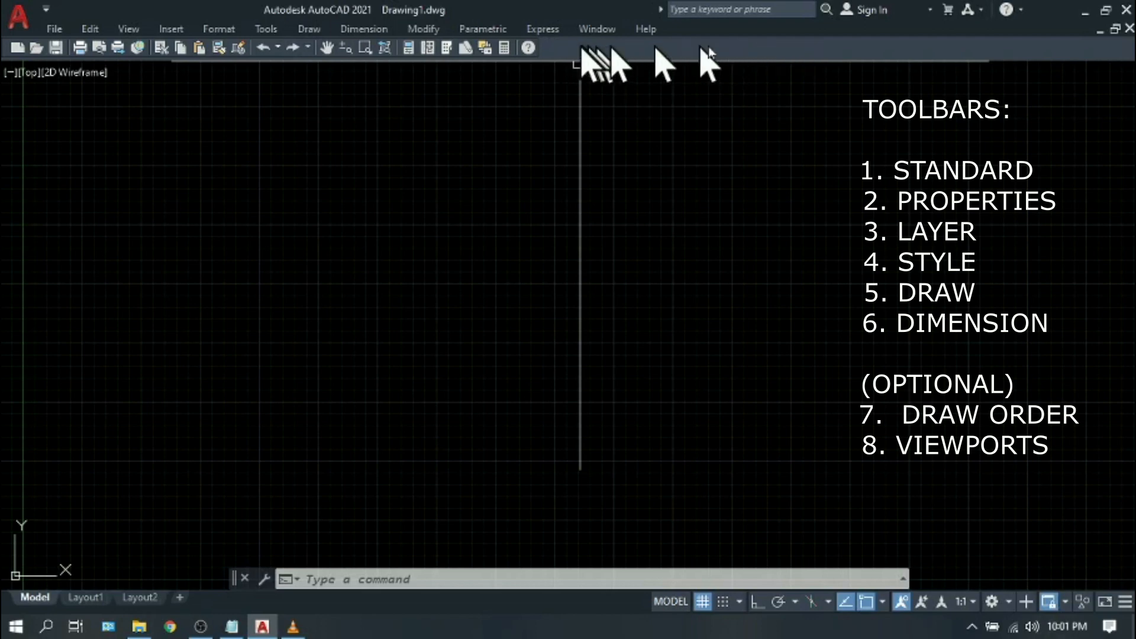
right_click(593, 48)
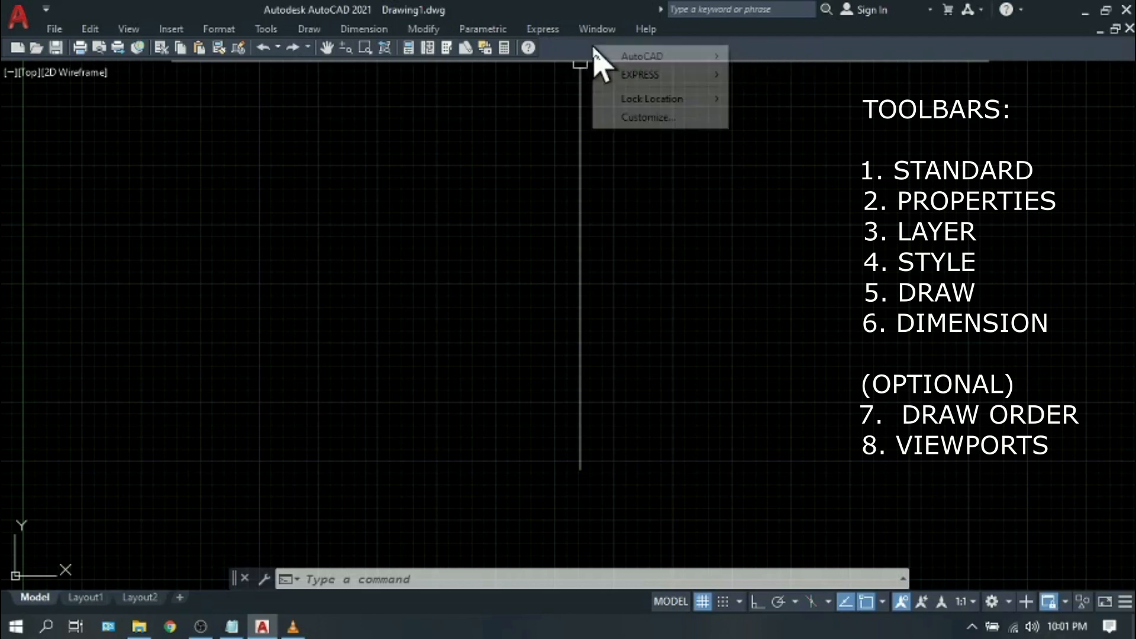
mouse_move(648, 55)
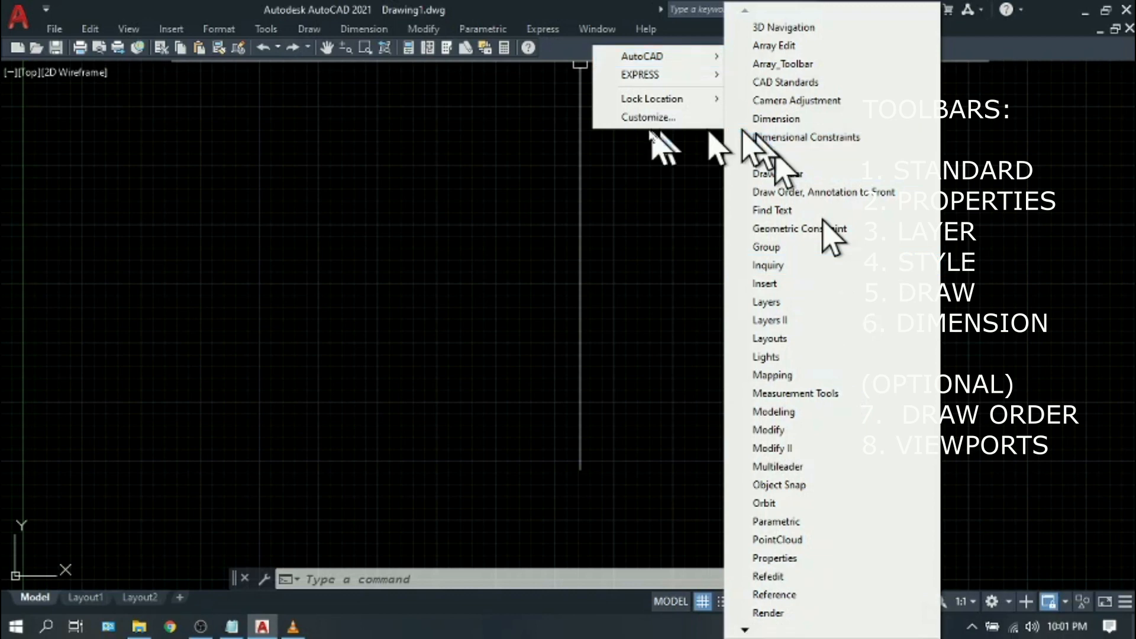
left_click(353, 96)
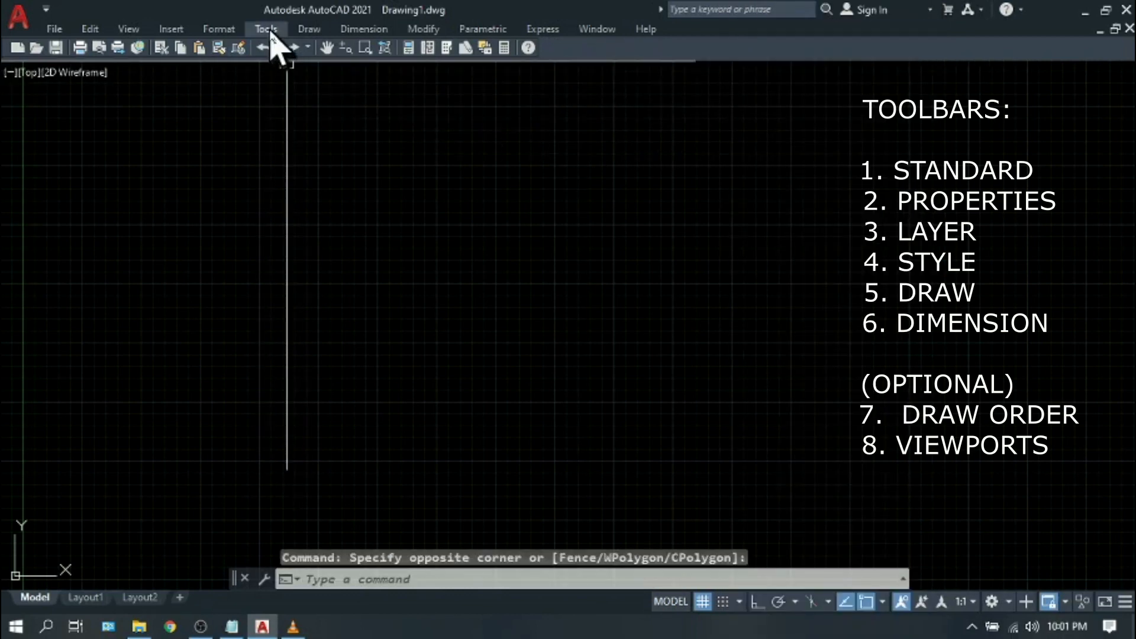
Show the Properties and Layers toolbars from the AutoCAD toolbar set.
right_click(582, 52)
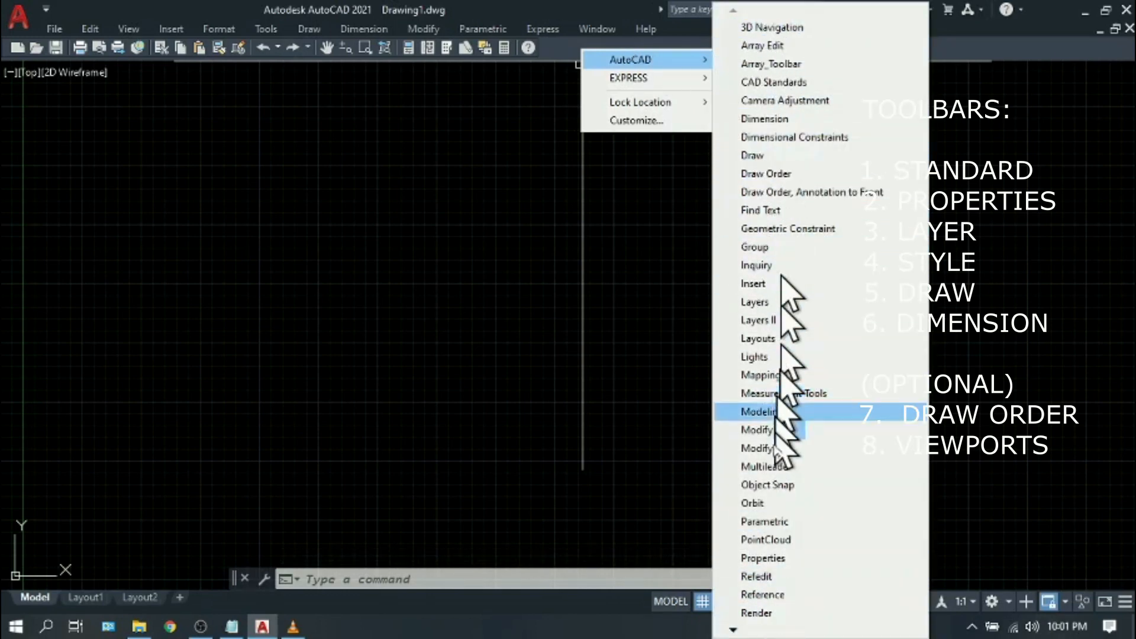
left_click(763, 559)
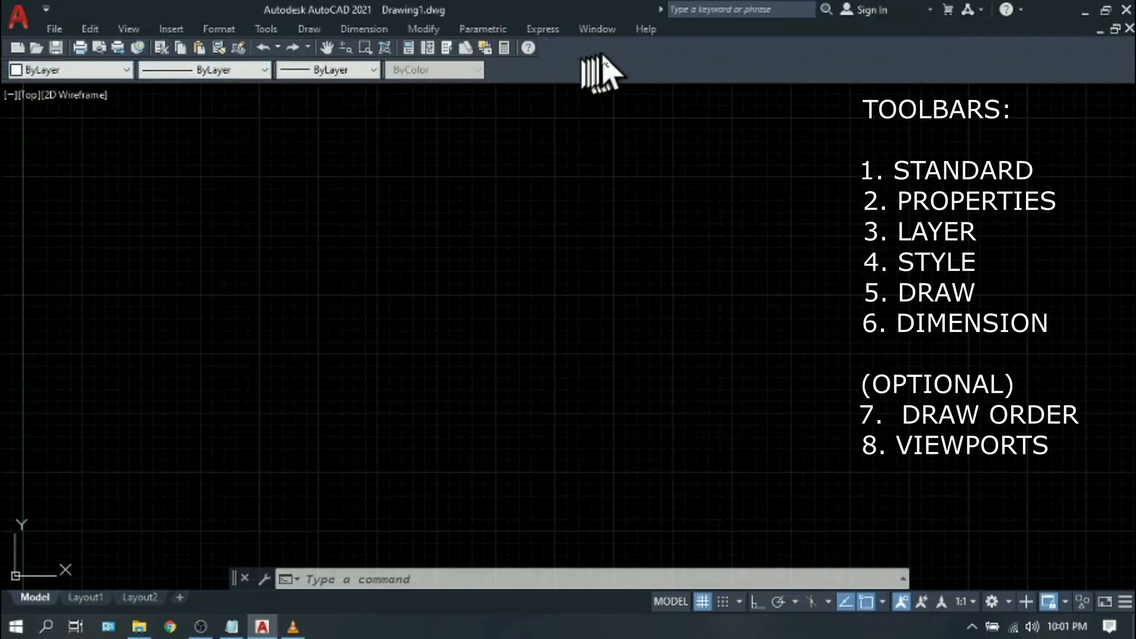
right_click(605, 53)
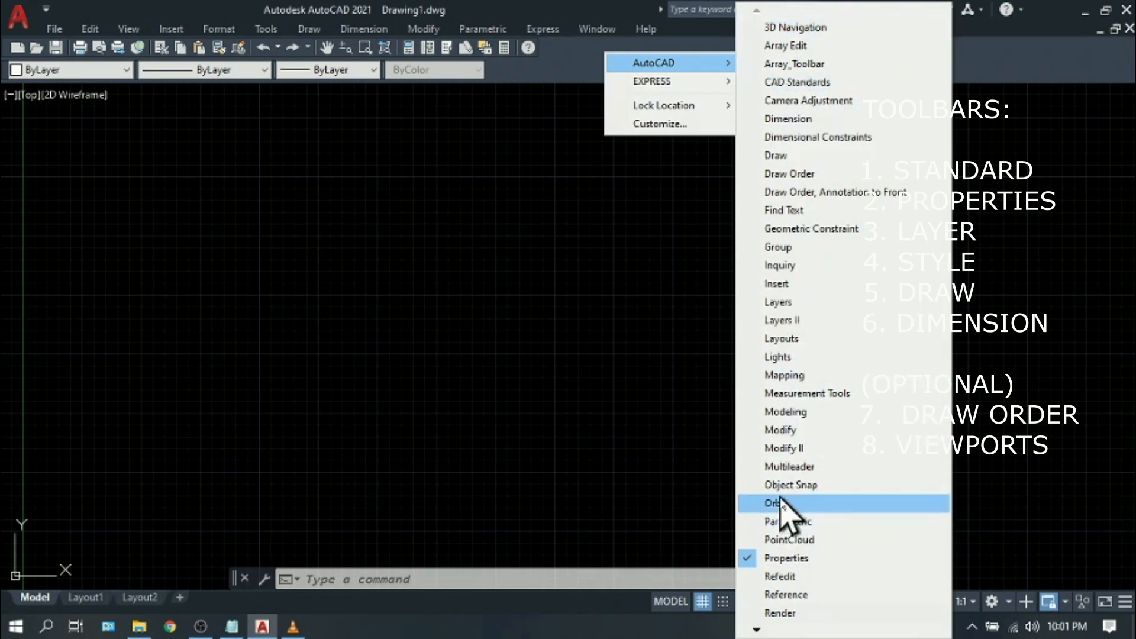
left_click(775, 302)
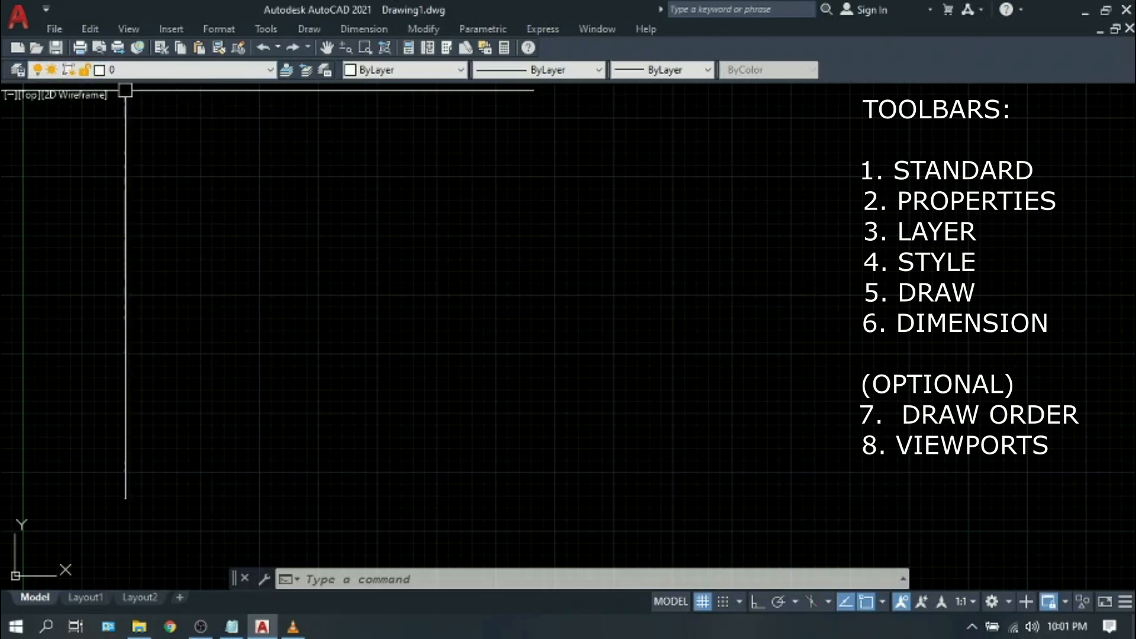
Show the Styles toolbar for text, dimension, table and multileader styles.
right_click(843, 67)
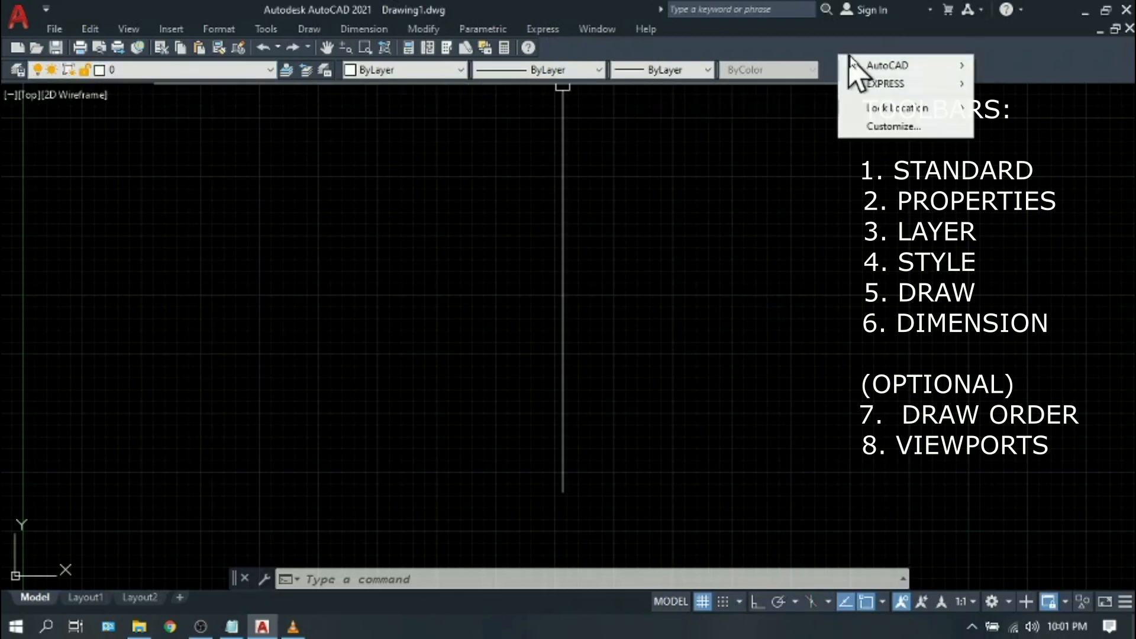
mouse_move(884, 70)
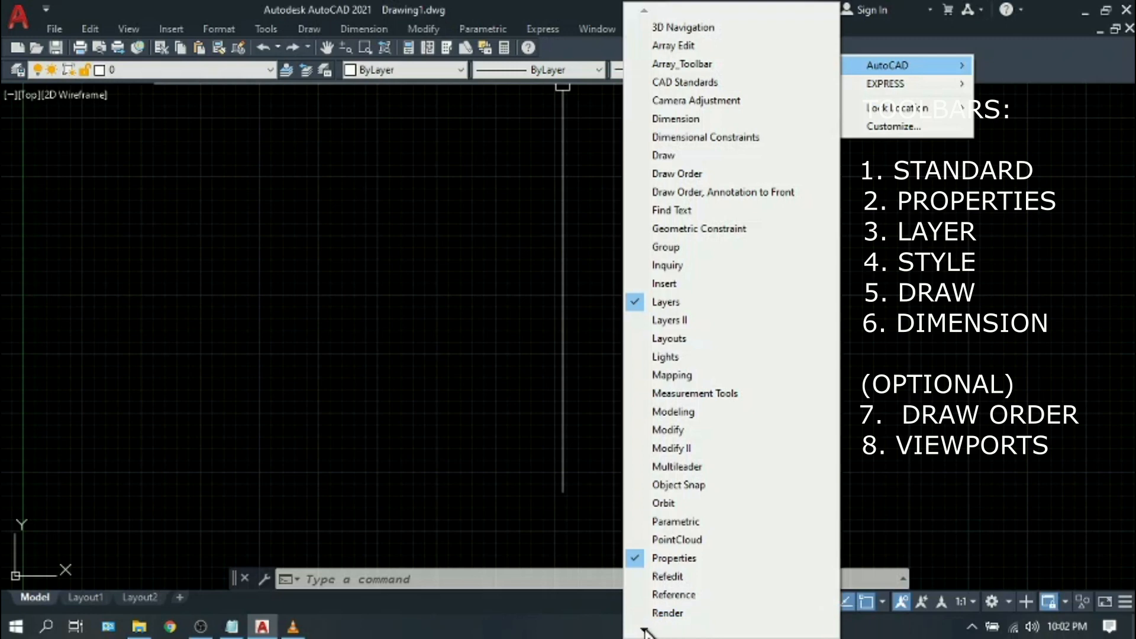
mouse_move(645, 632)
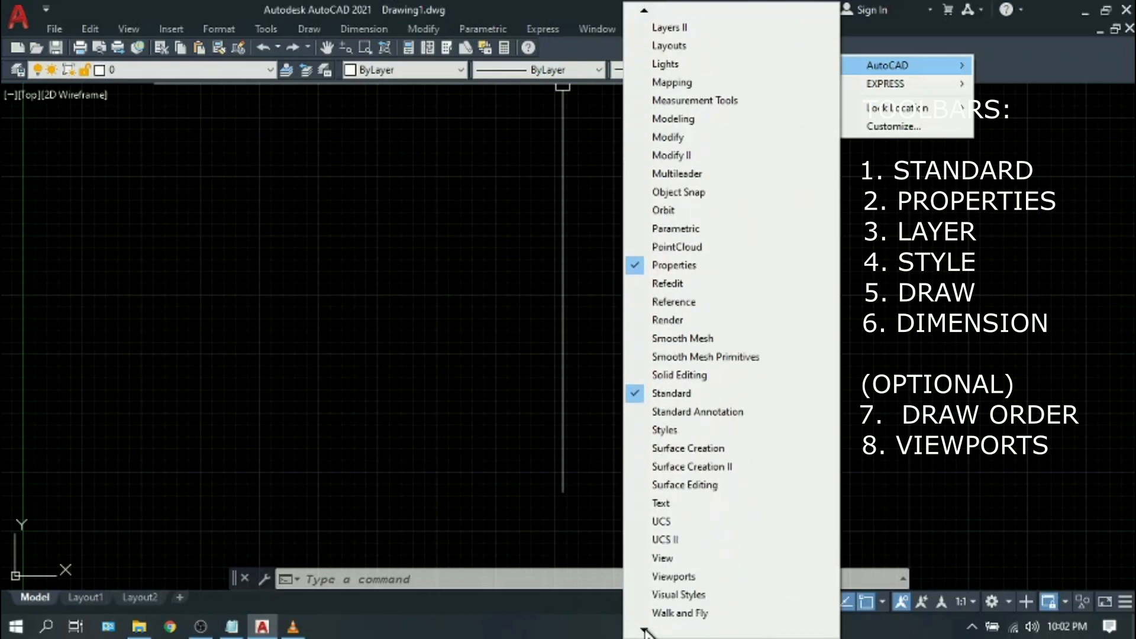
left_click(664, 411)
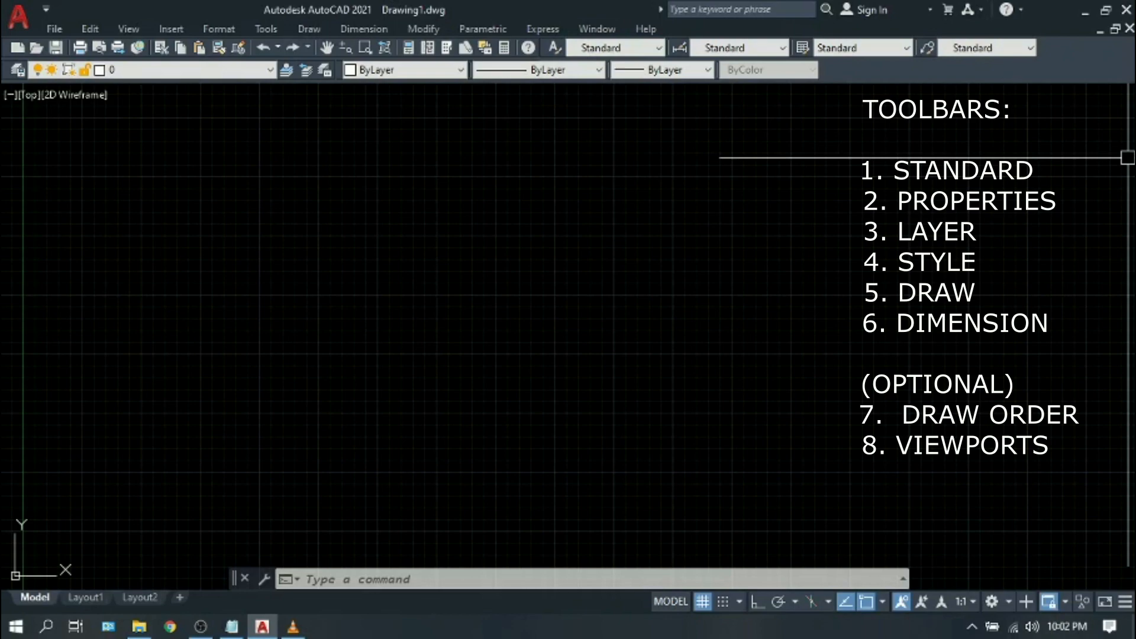
Show the Draw and Dimension toolbars from the AutoCAD toolbar set.
right_click(867, 77)
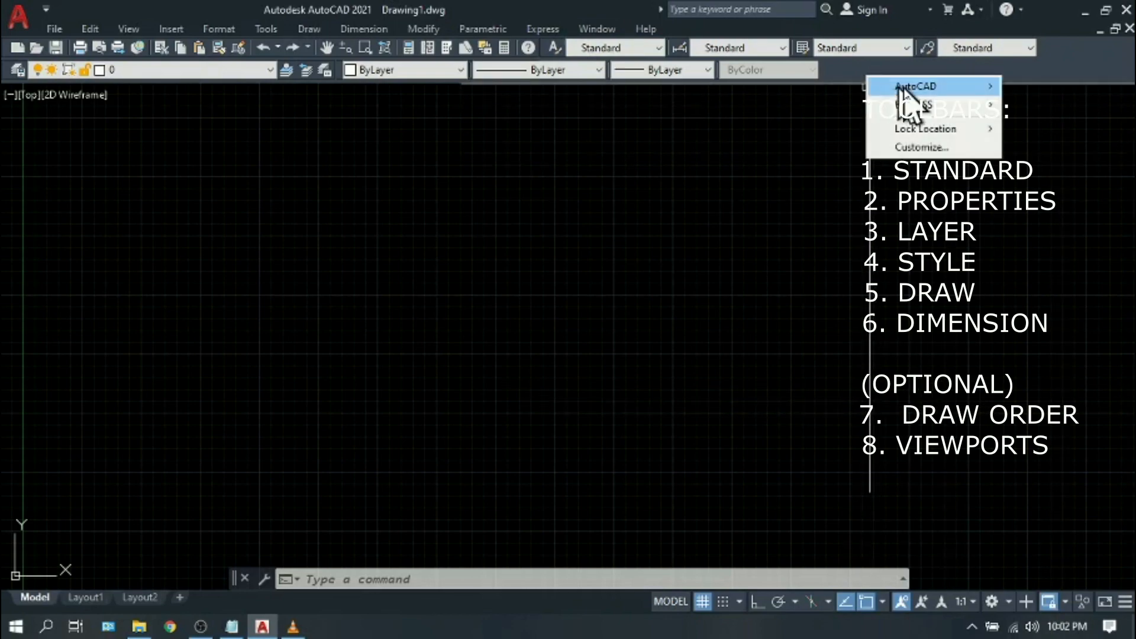
mouse_move(887, 86)
left_click(699, 156)
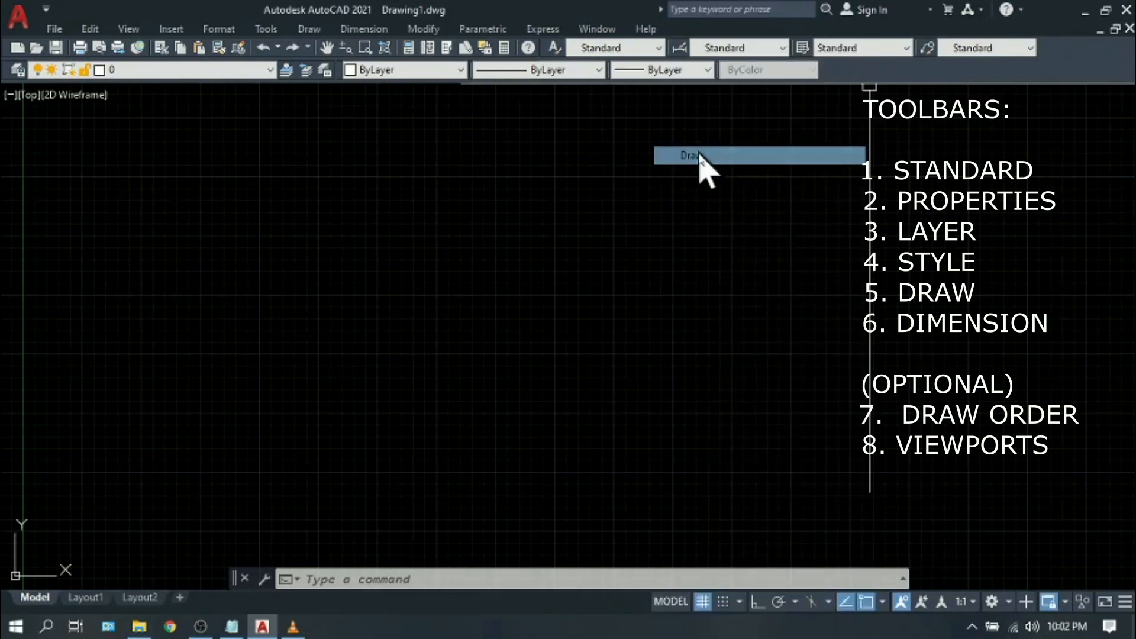
double_click(699, 156)
right_click(861, 61)
mouse_move(887, 71)
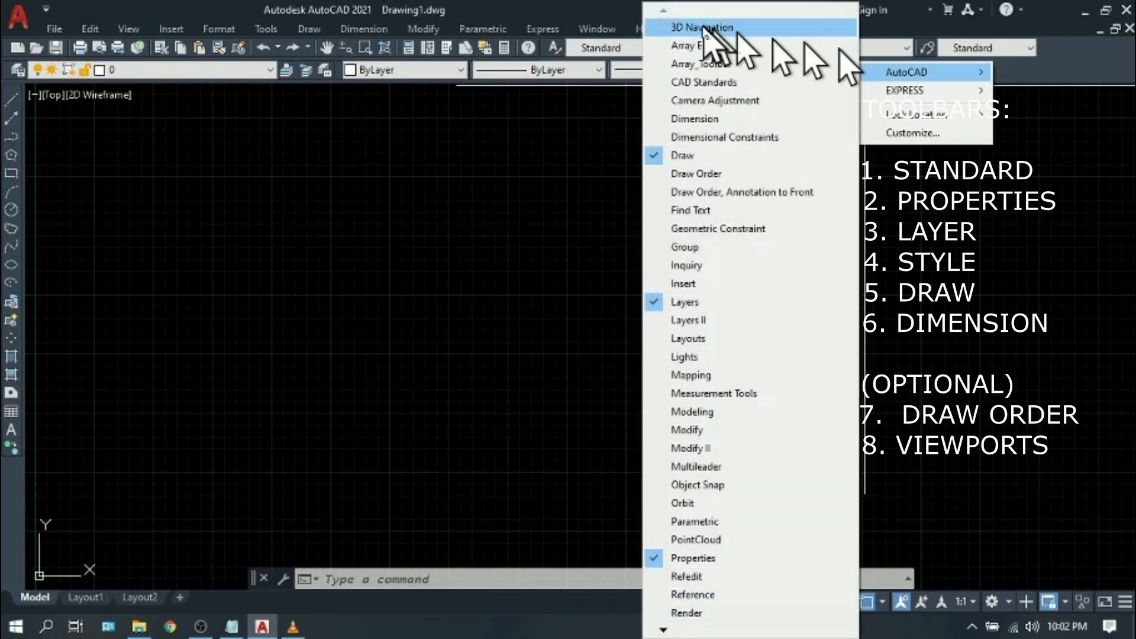
left_click(693, 119)
double_click(690, 112)
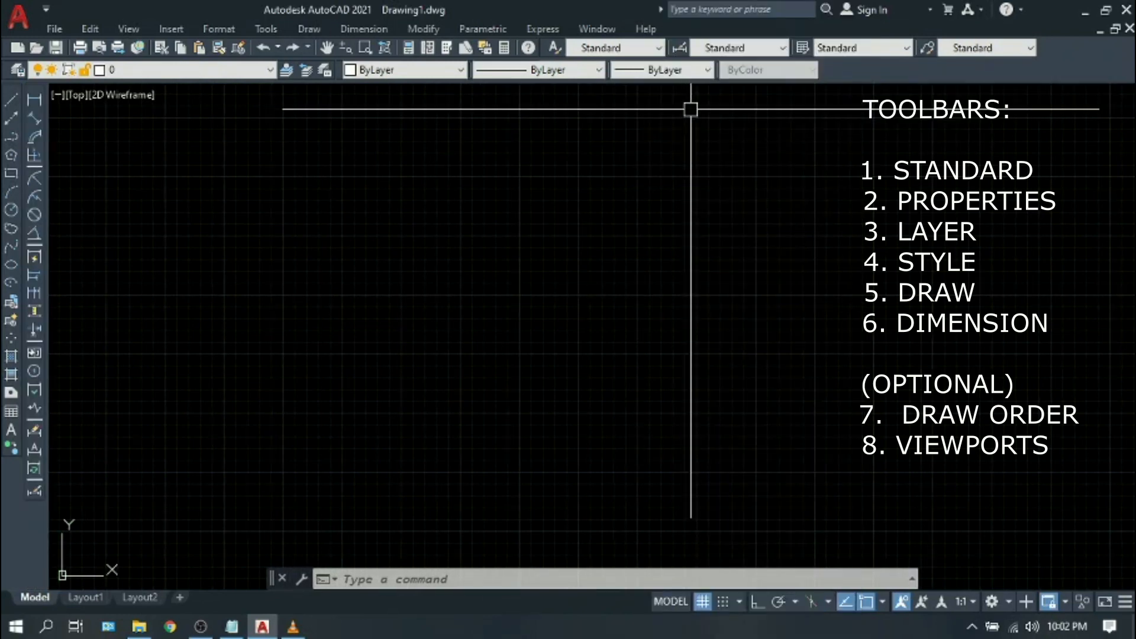
Show the optional Draw Order and Viewports toolbars as well.
right_click(880, 79)
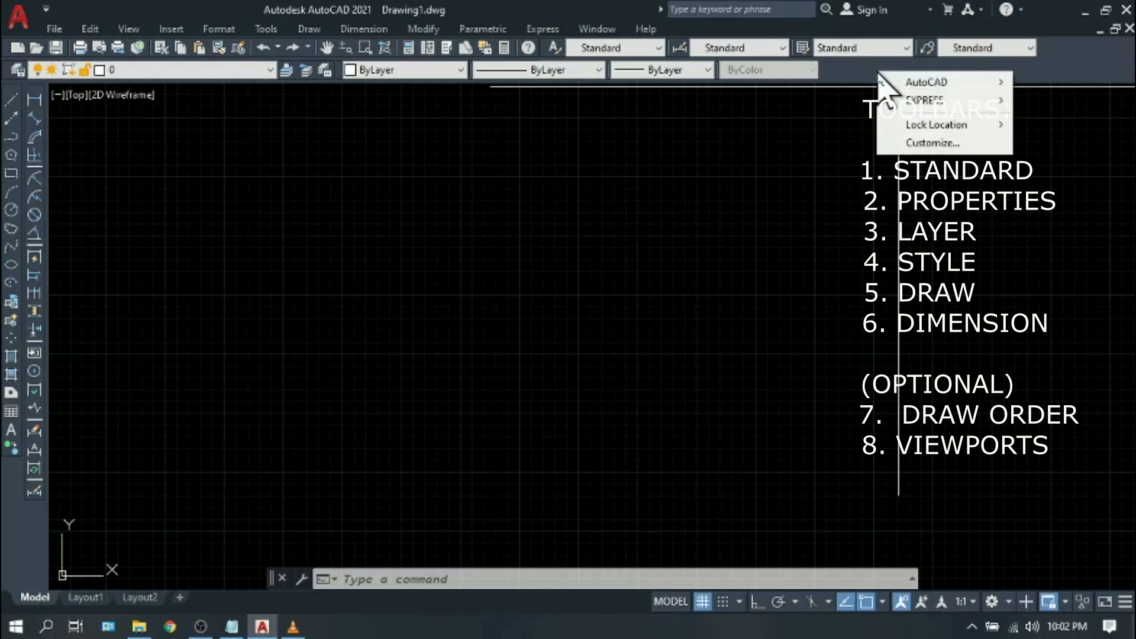
mouse_move(906, 83)
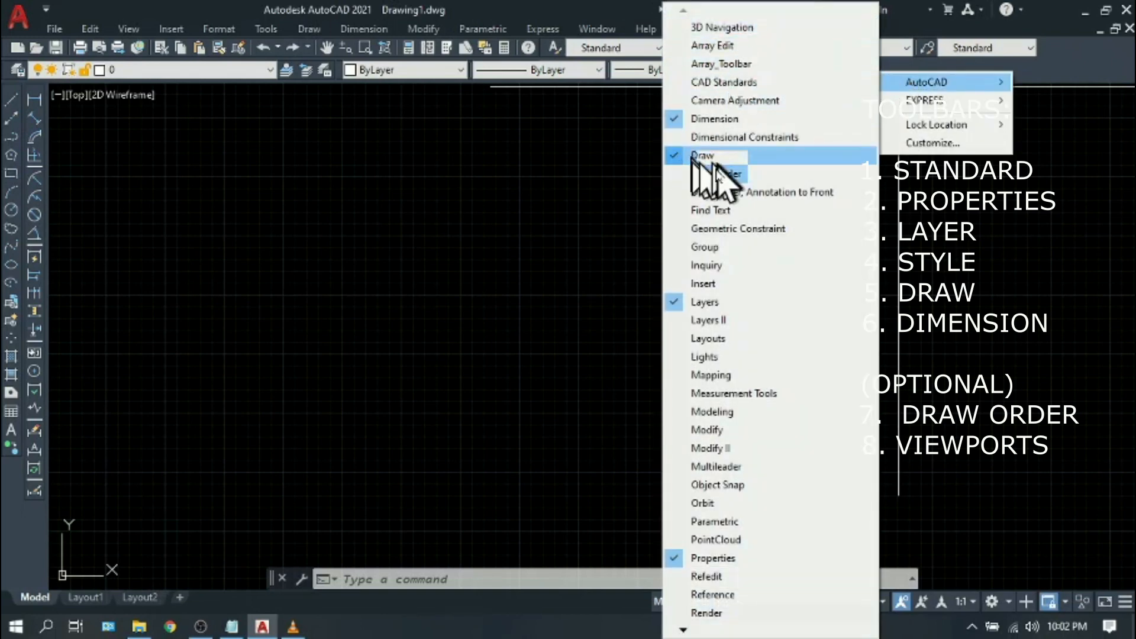
left_click(694, 175)
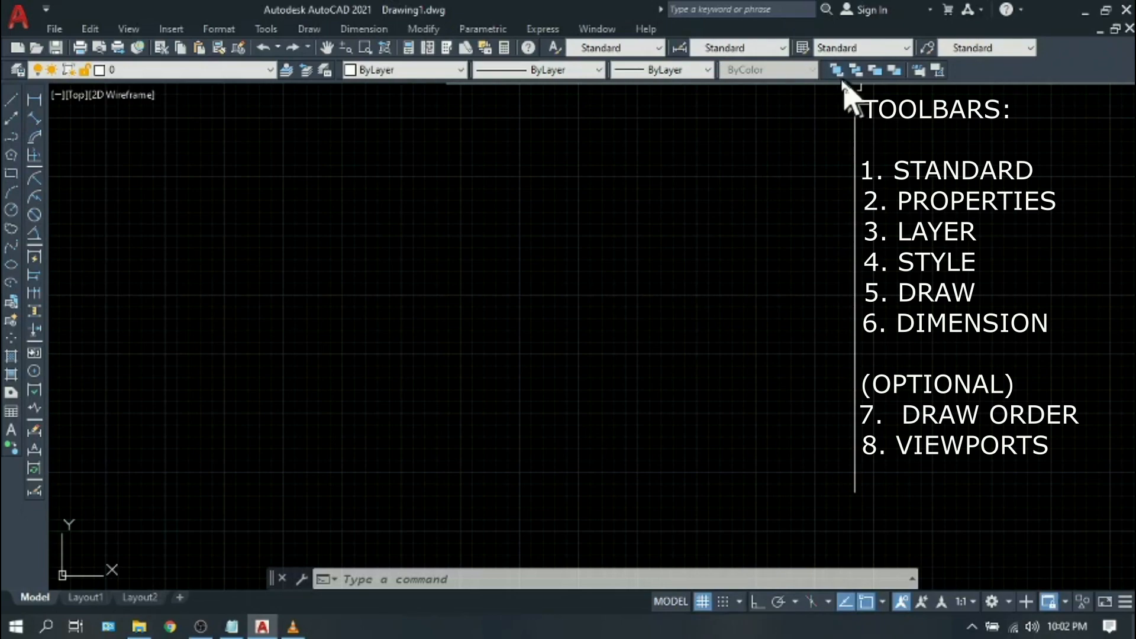
right_click(961, 67)
mouse_move(991, 75)
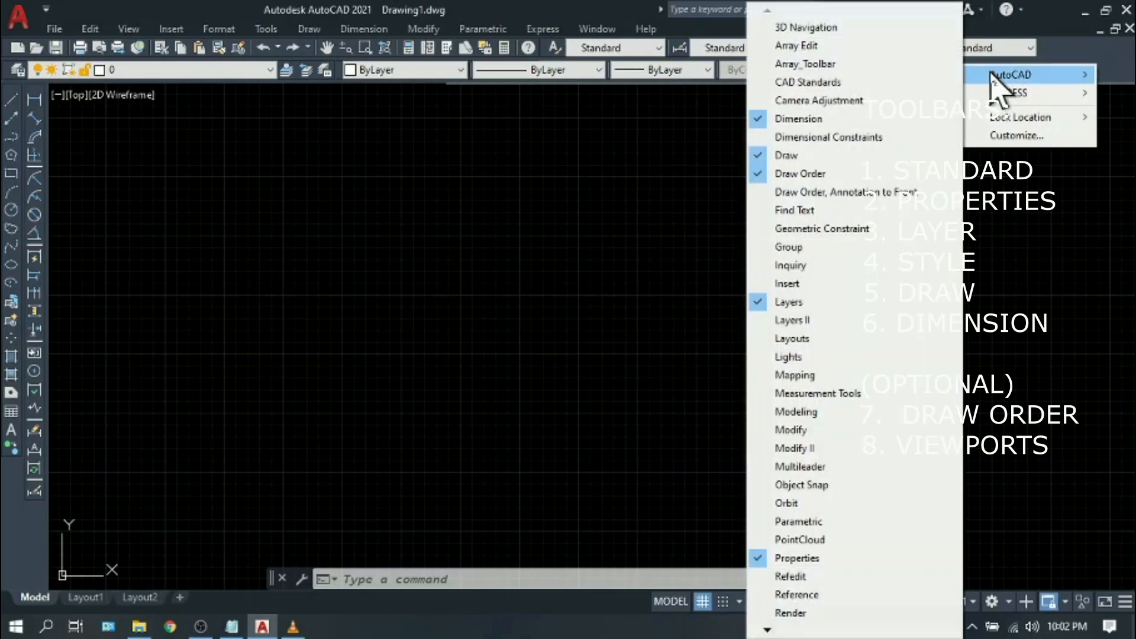
mouse_move(767, 629)
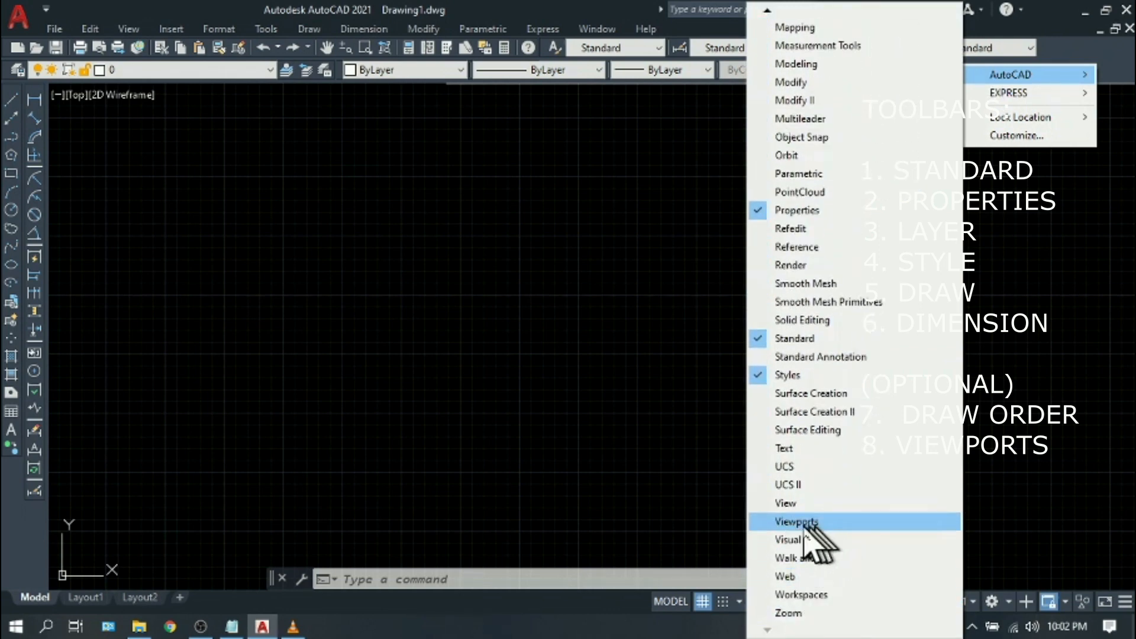
left_click(798, 521)
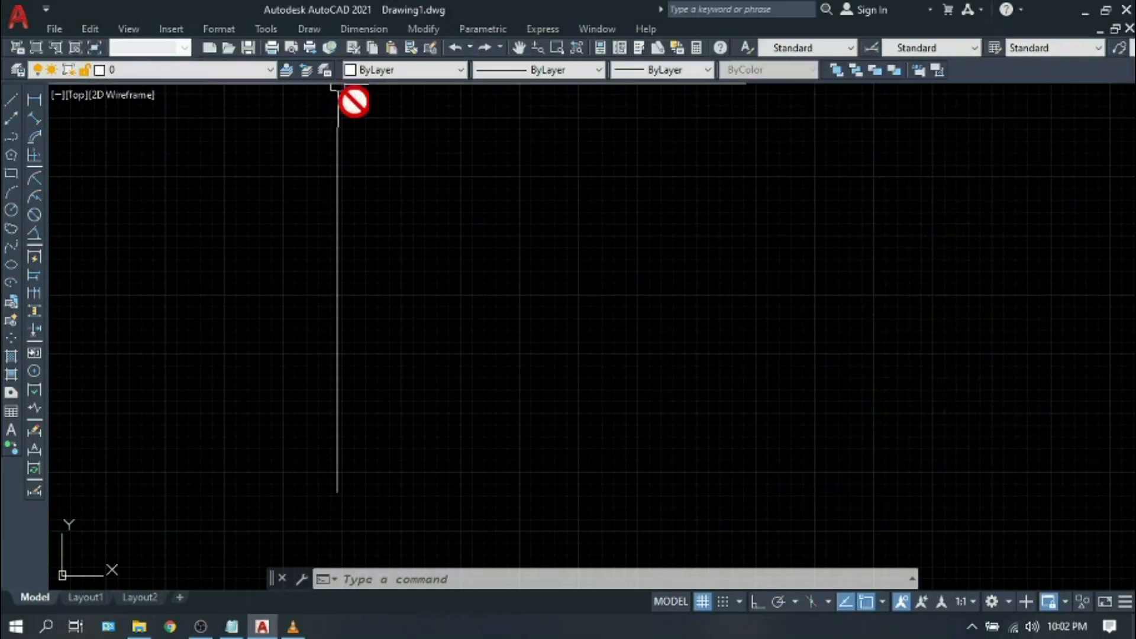
Unlock the toolbars, dock Viewports after Draw Order in the second row, shift Standard and Styles back along the first row, and lock them again.
left_click(1047, 603)
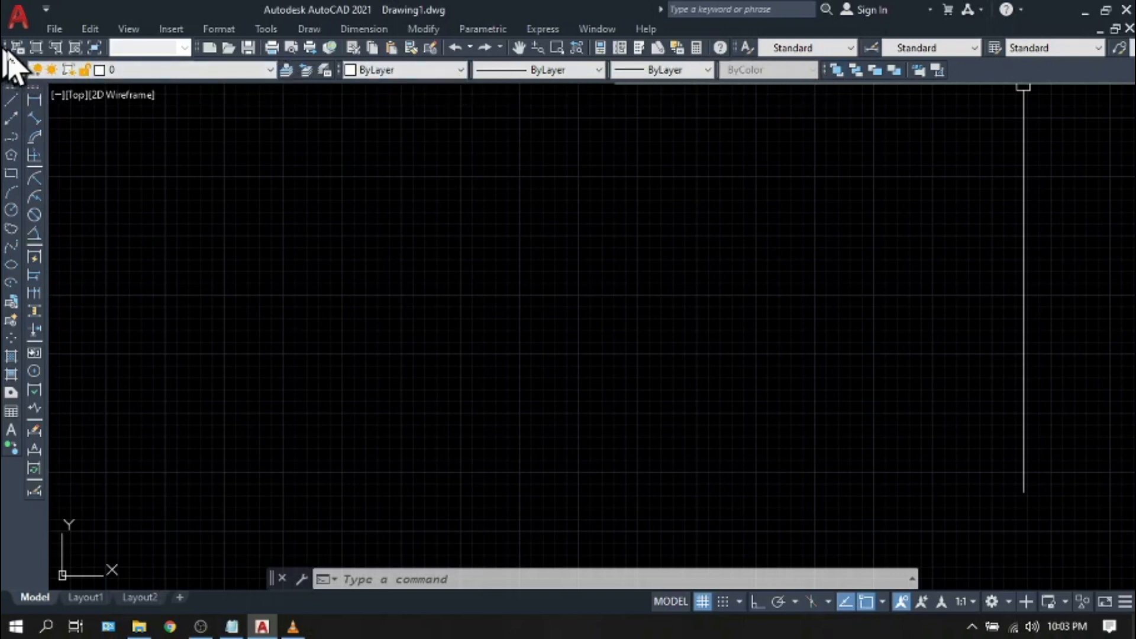
left_click_drag(4, 48, 296, 155)
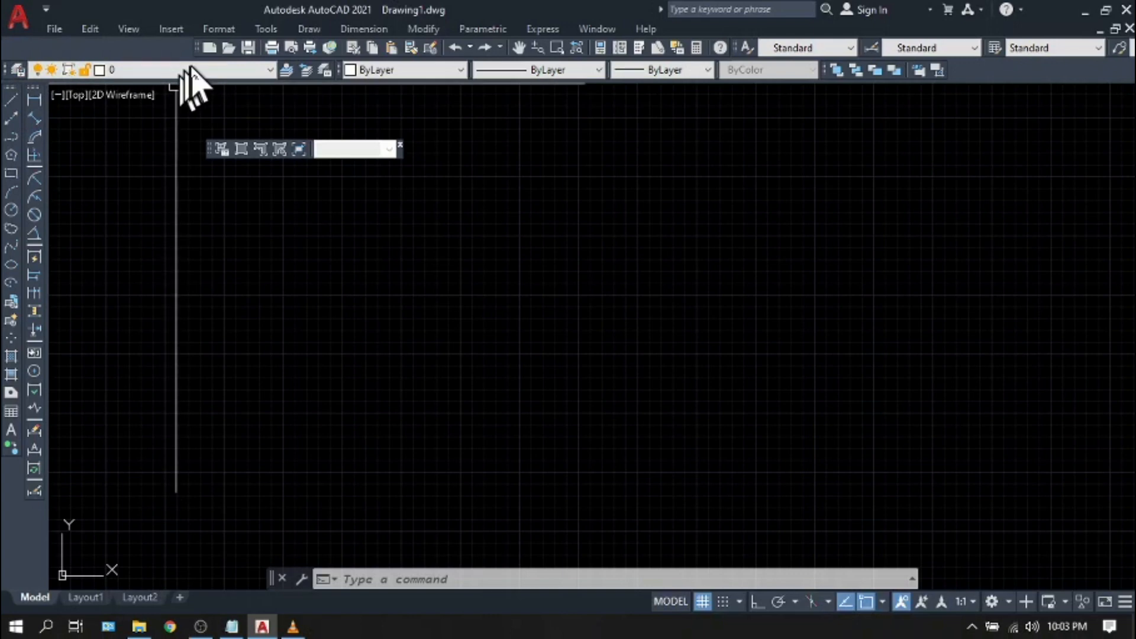
left_click_drag(195, 49, 8, 54)
left_click_drag(640, 49, 550, 49)
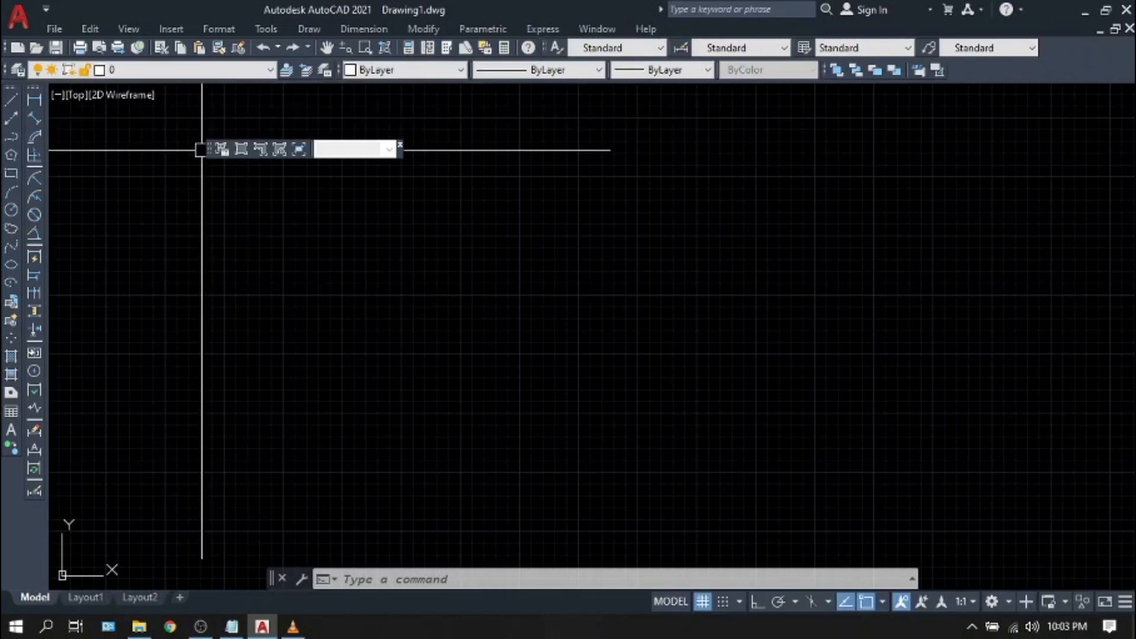
left_click_drag(210, 155, 1052, 83)
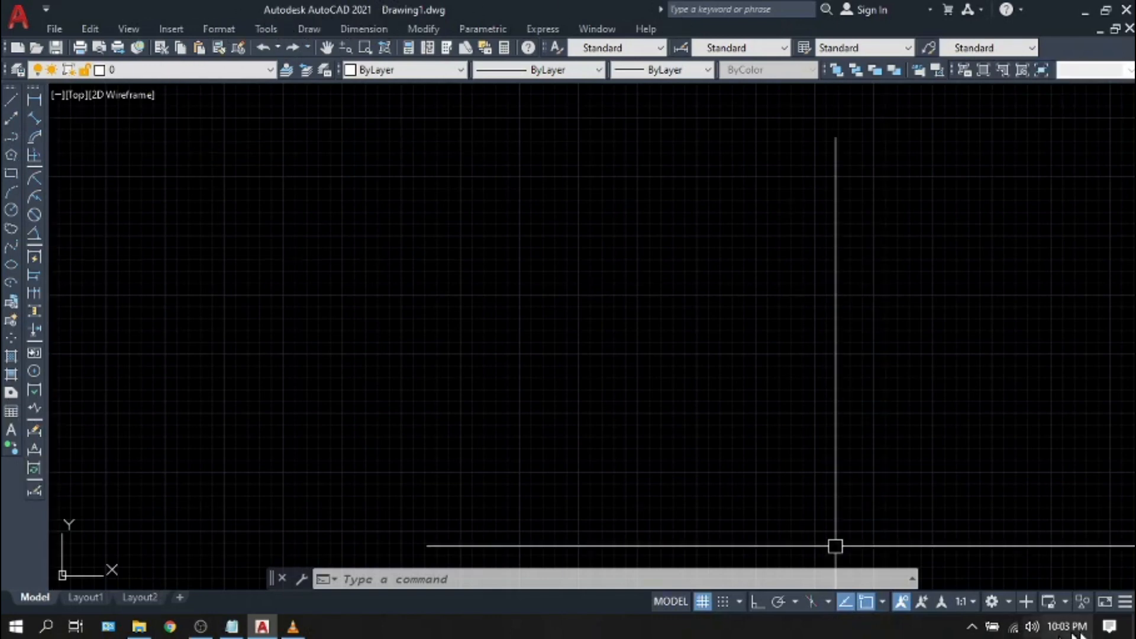
left_click(1050, 604)
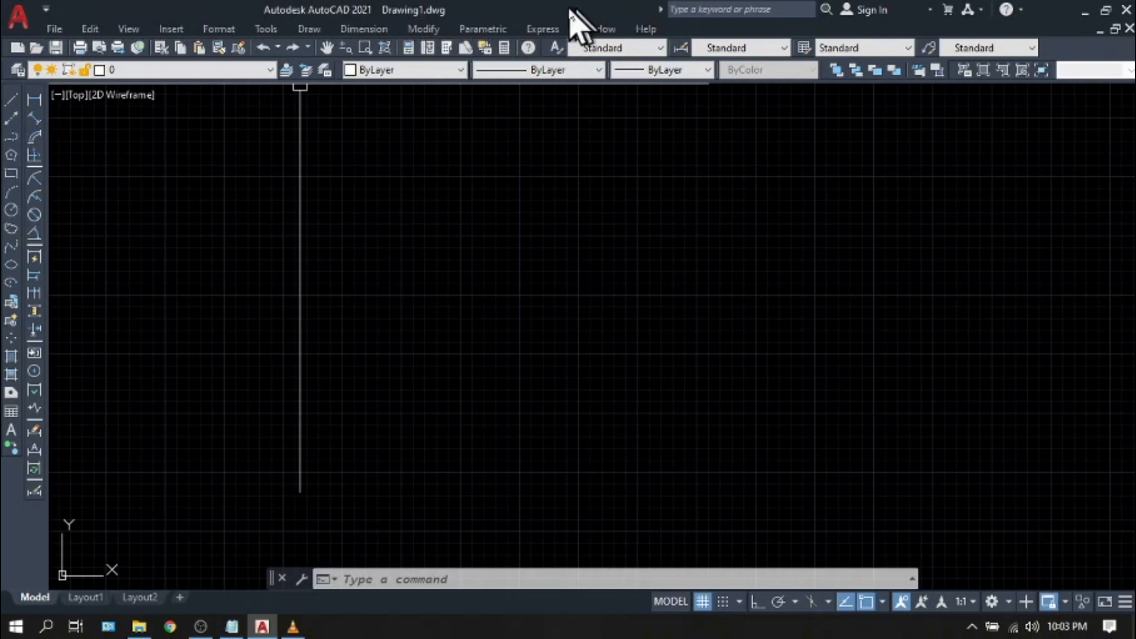
Add the Save command to the Quick Access Toolbar.
left_click(46, 12)
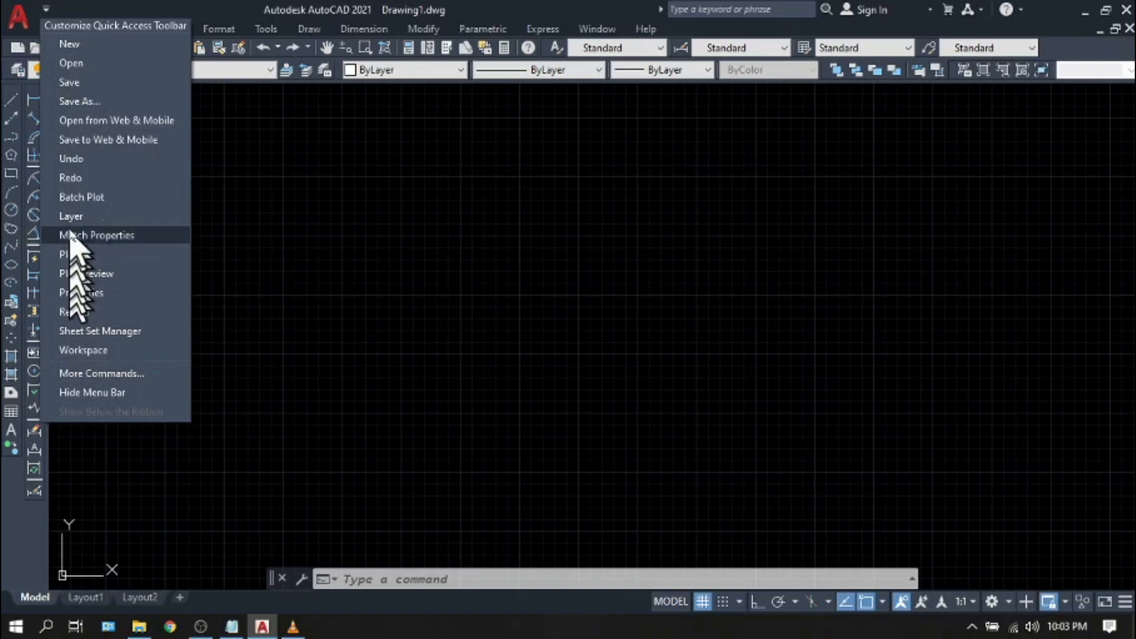
left_click(67, 84)
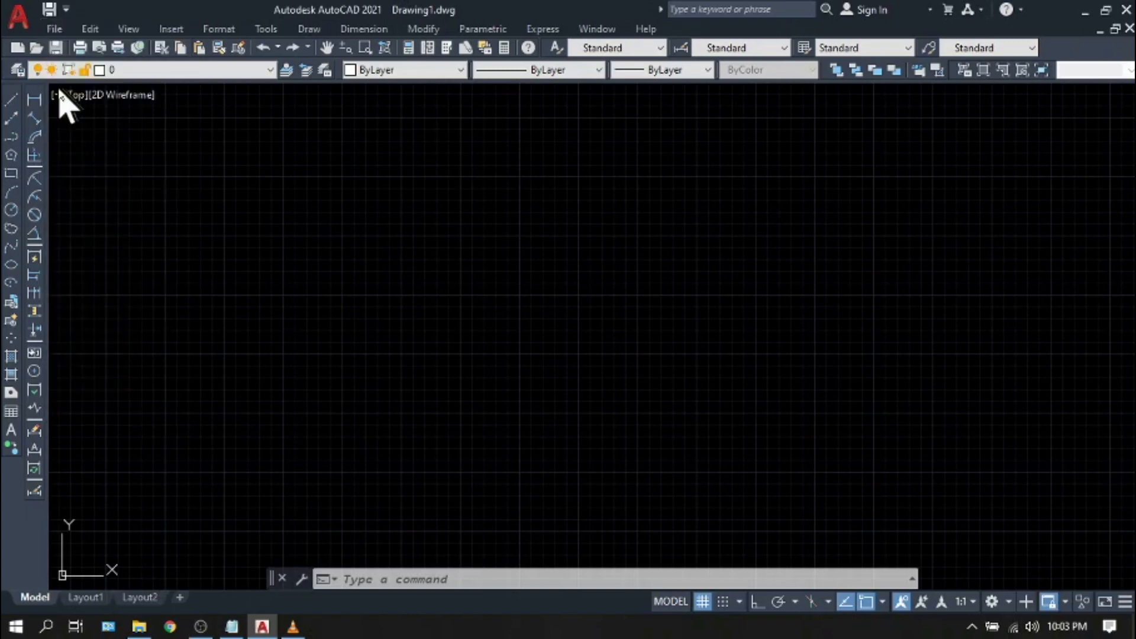
Add the Plot command and the Workspace selector to the Quick Access Toolbar.
left_click(66, 10)
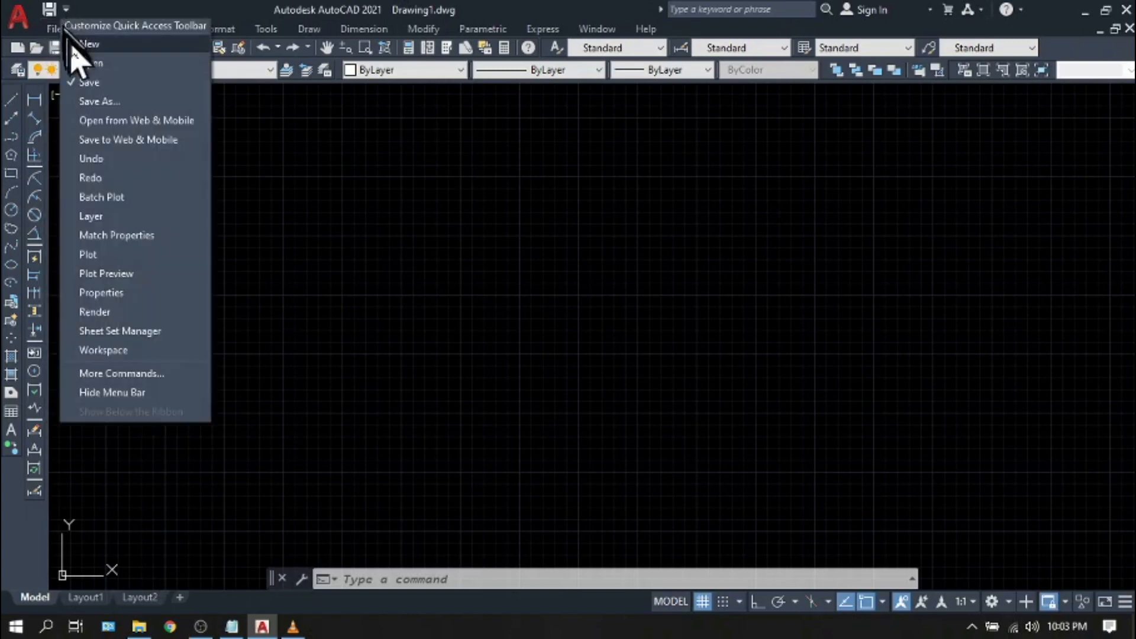
left_click(94, 253)
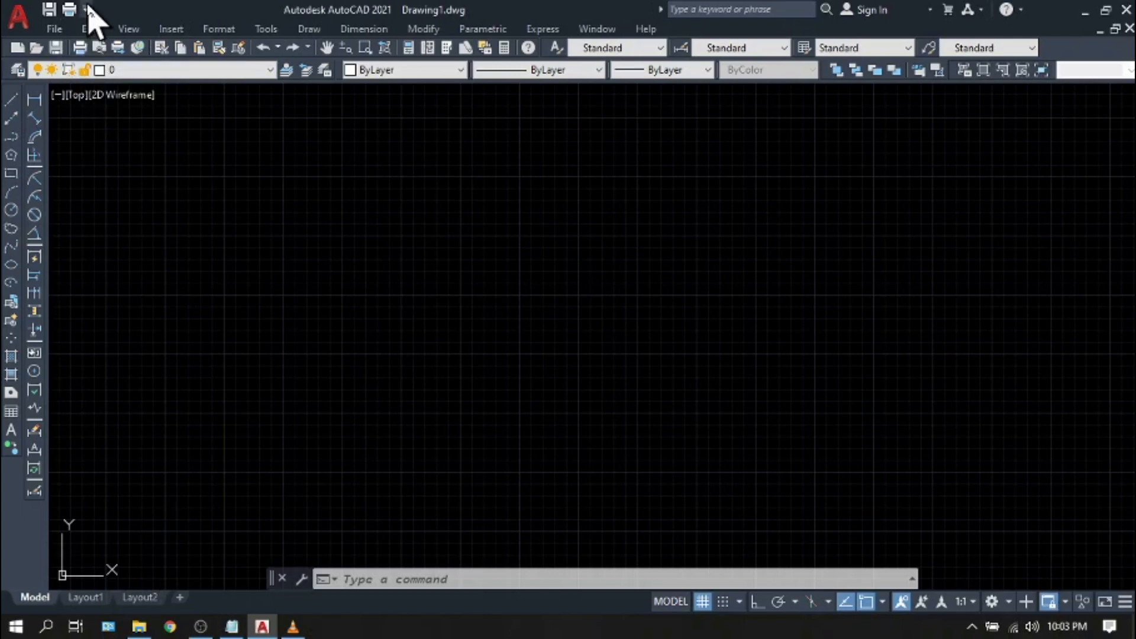
left_click(84, 10)
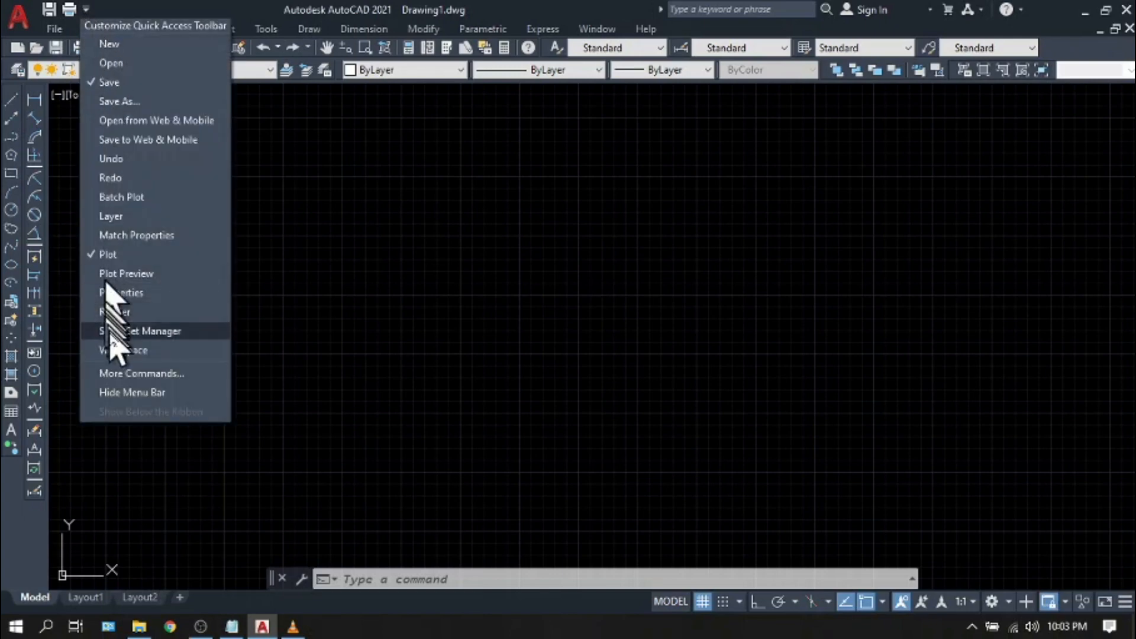
left_click(123, 350)
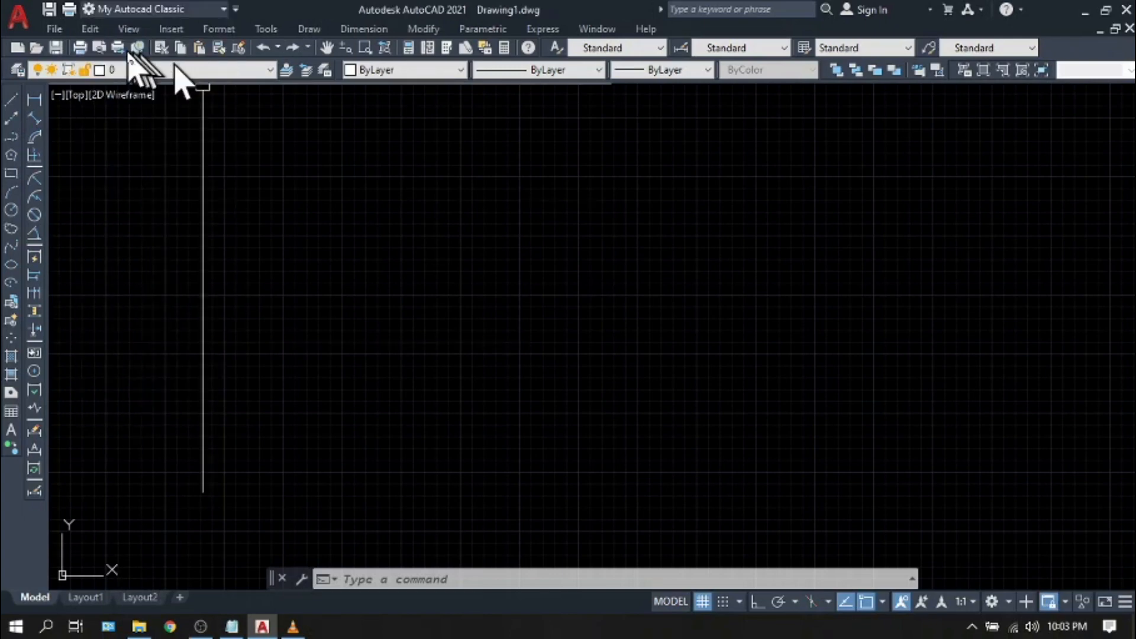
Select the My Autocad Classic workspace and save the current layout under that same name, replacing the existing workspace.
left_click(224, 9)
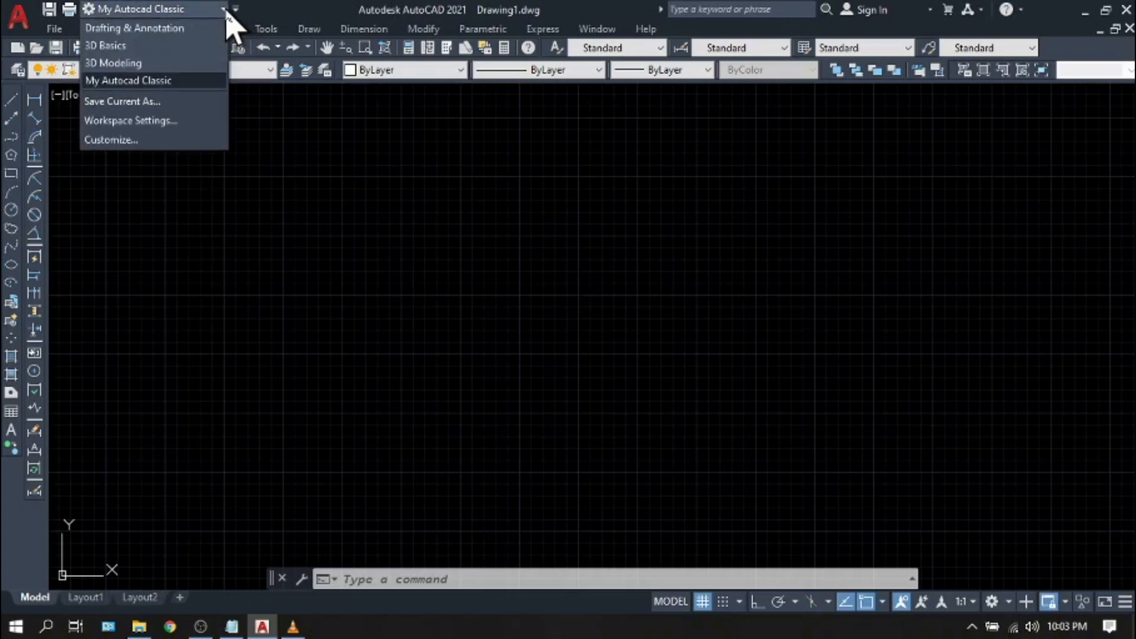
left_click(125, 82)
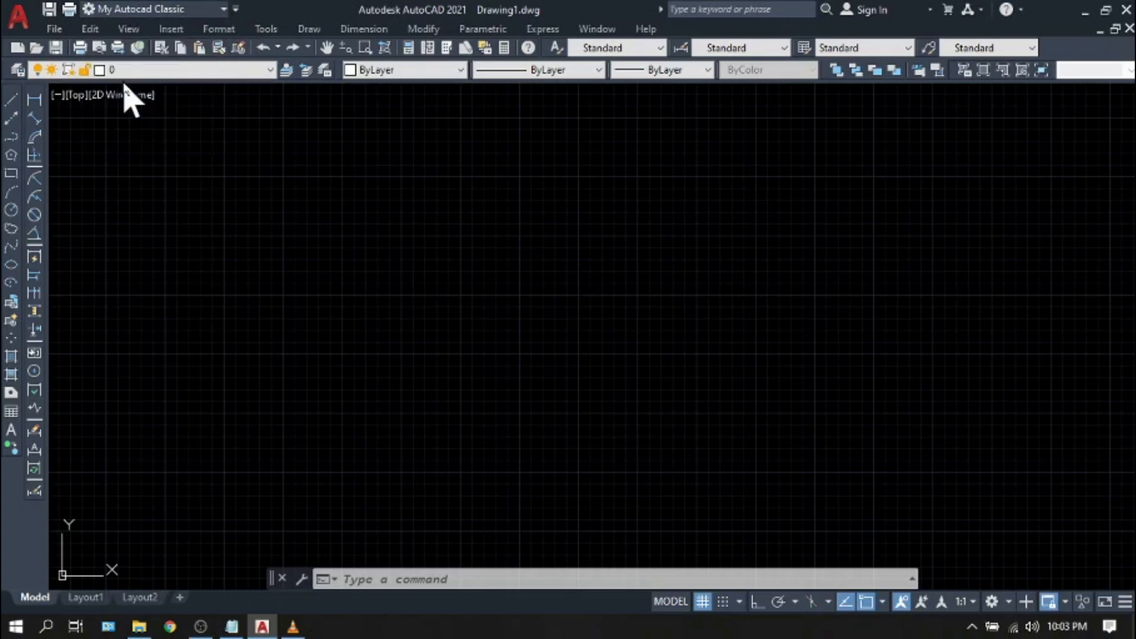
left_click(224, 9)
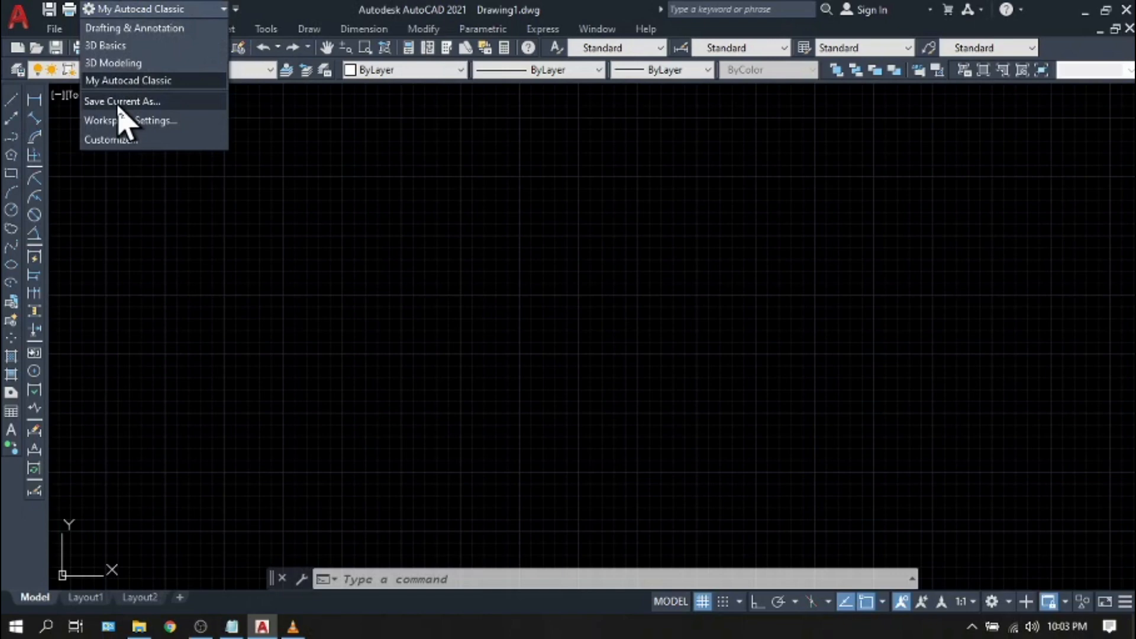
left_click(121, 102)
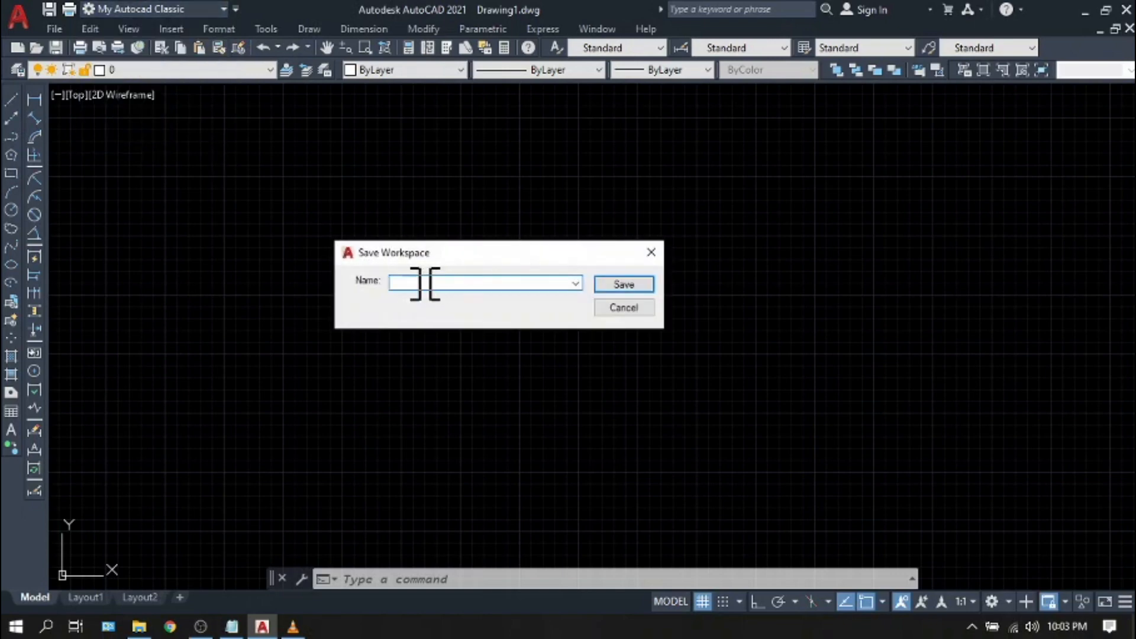
left_click(575, 283)
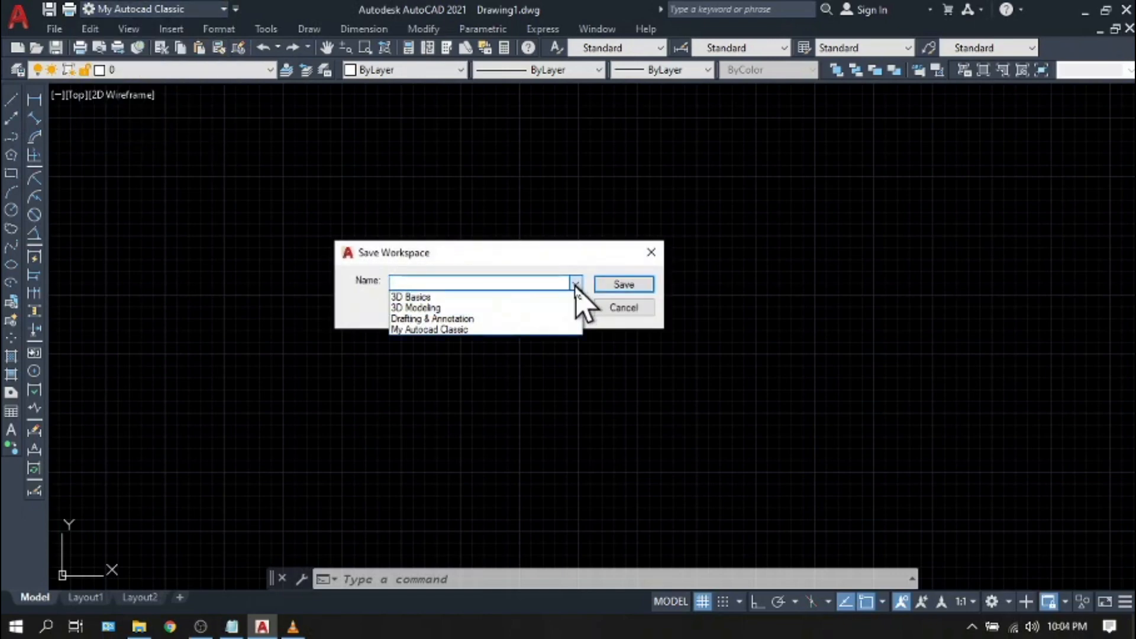
left_click(421, 330)
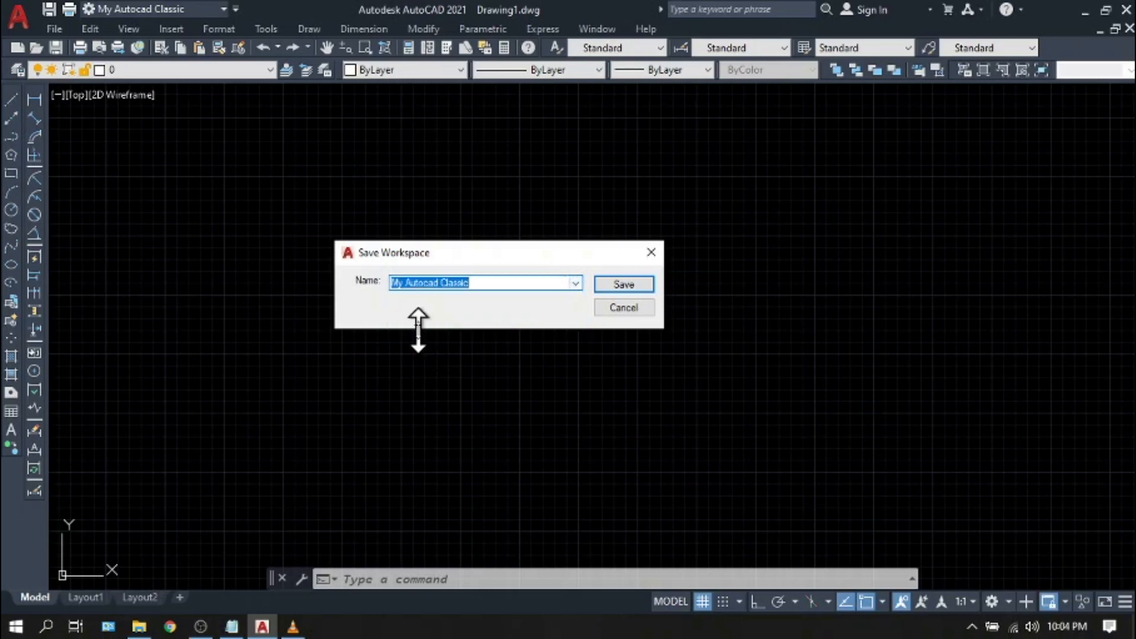
left_click(621, 284)
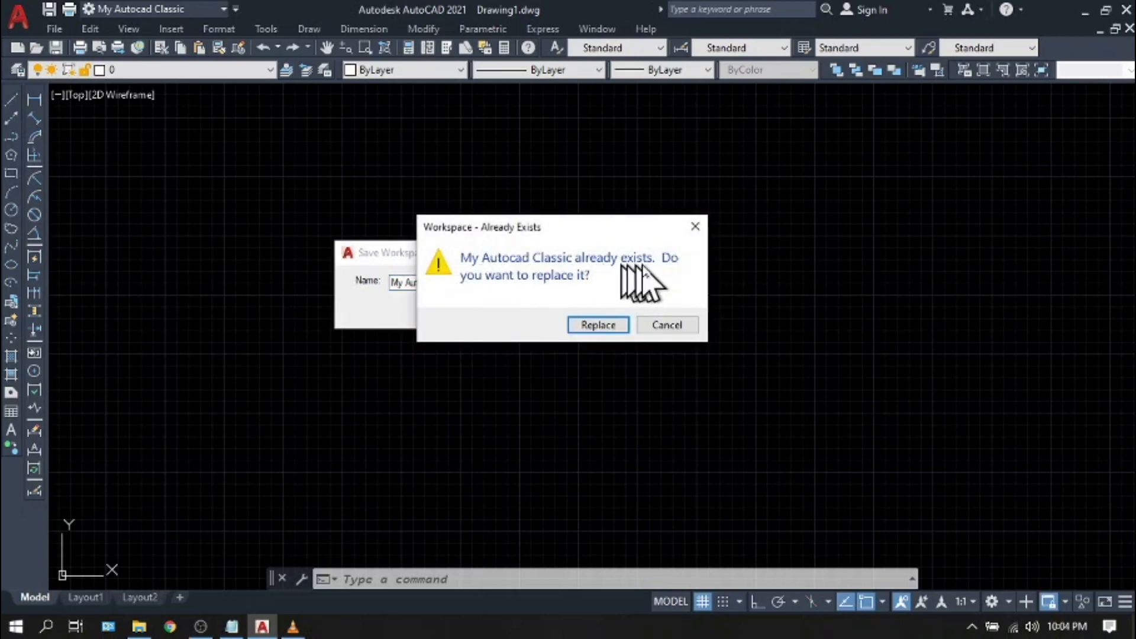
left_click(596, 329)
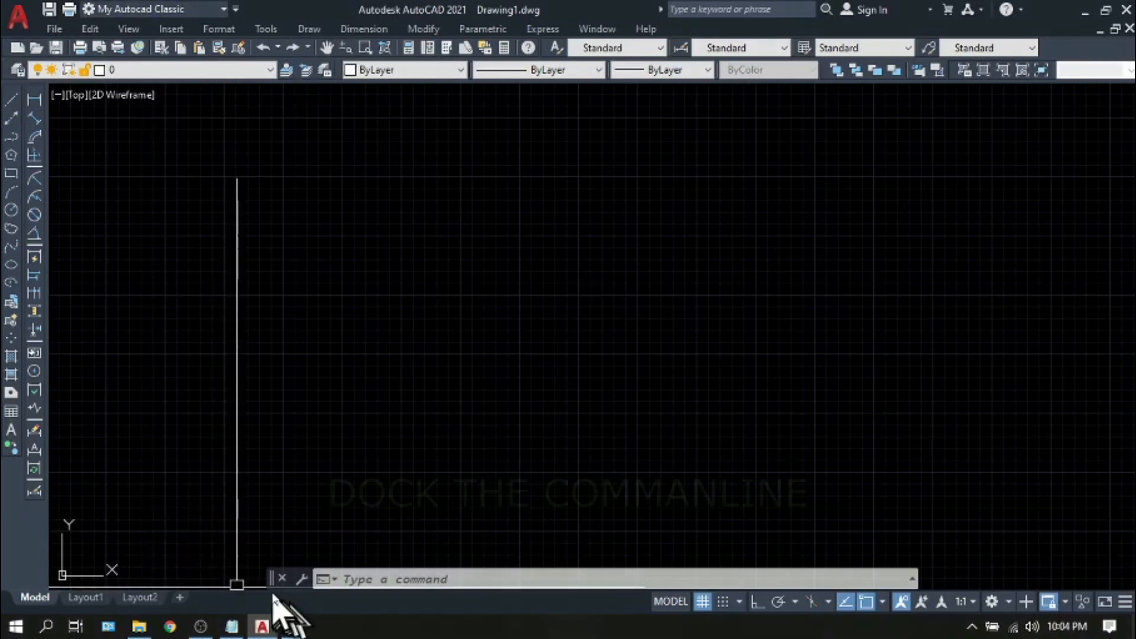
Dock the floating command line beneath the drawing area.
mouse_move(272, 578)
left_mouse_down()
mouse_move(223, 525)
mouse_move(90, 521)
mouse_move(56, 619)
mouse_move(54, 604)
left_mouse_up()
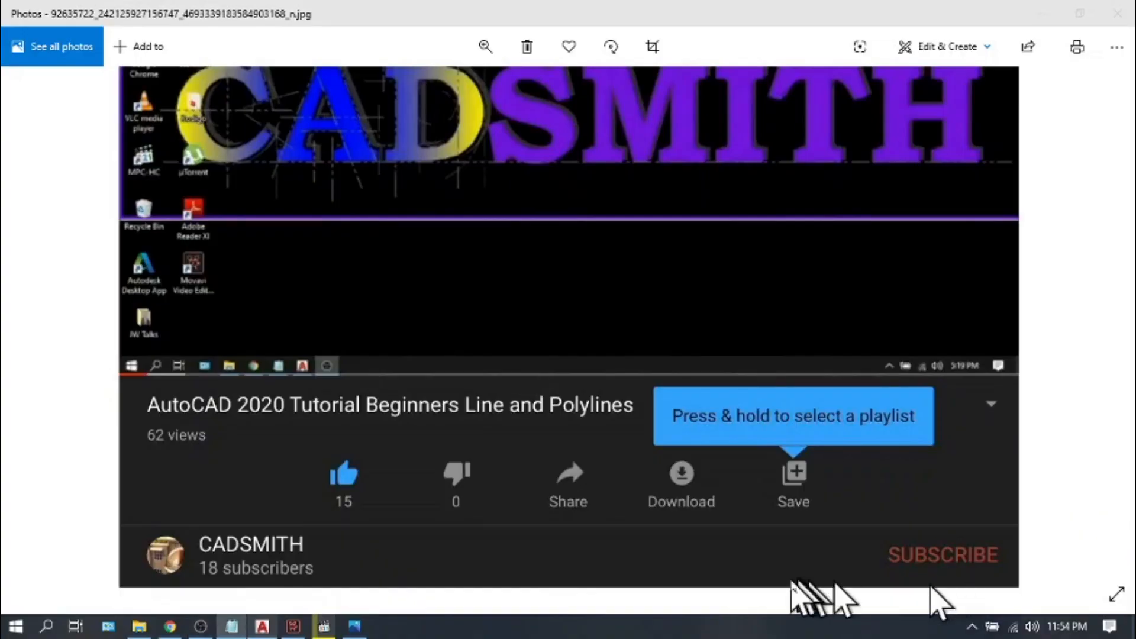
left_click(1075, 479)
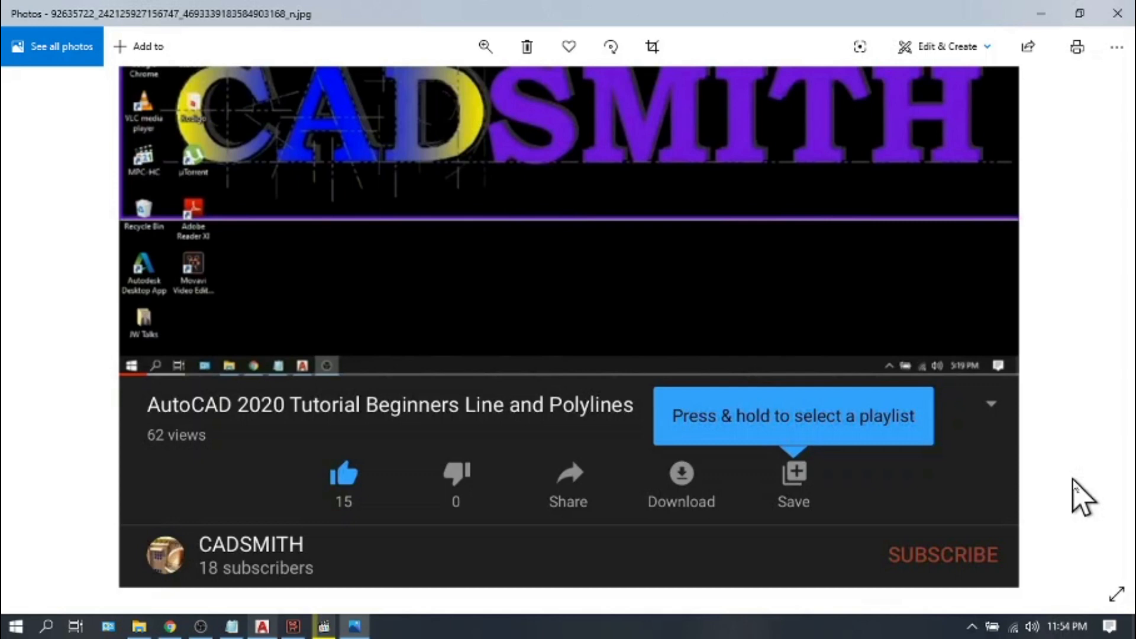
left_click(346, 476)
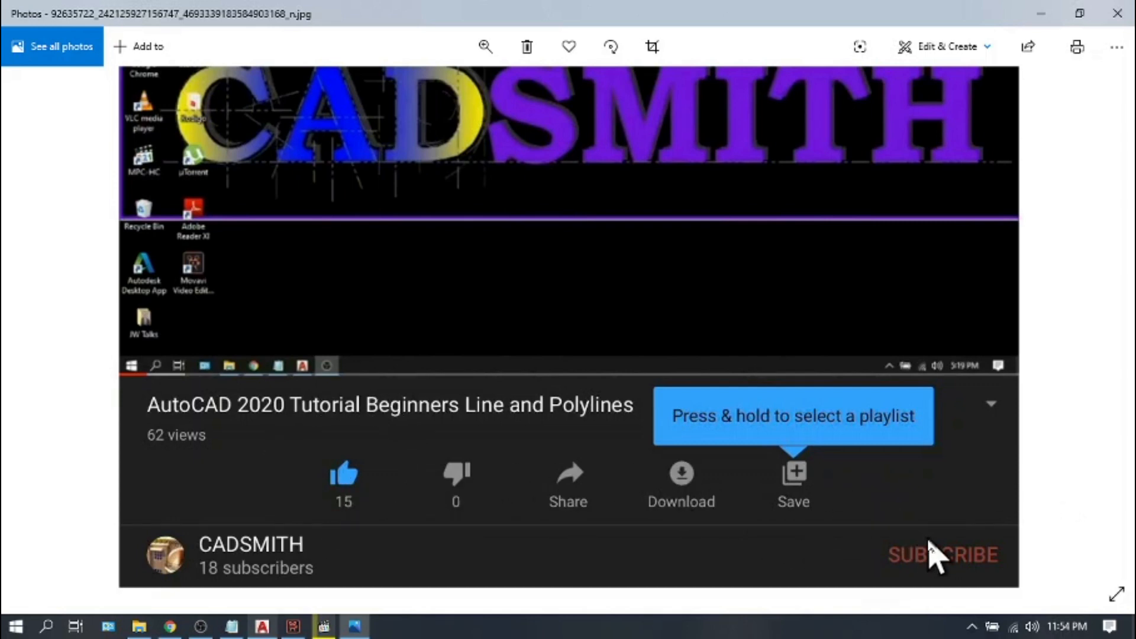
left_click(935, 551)
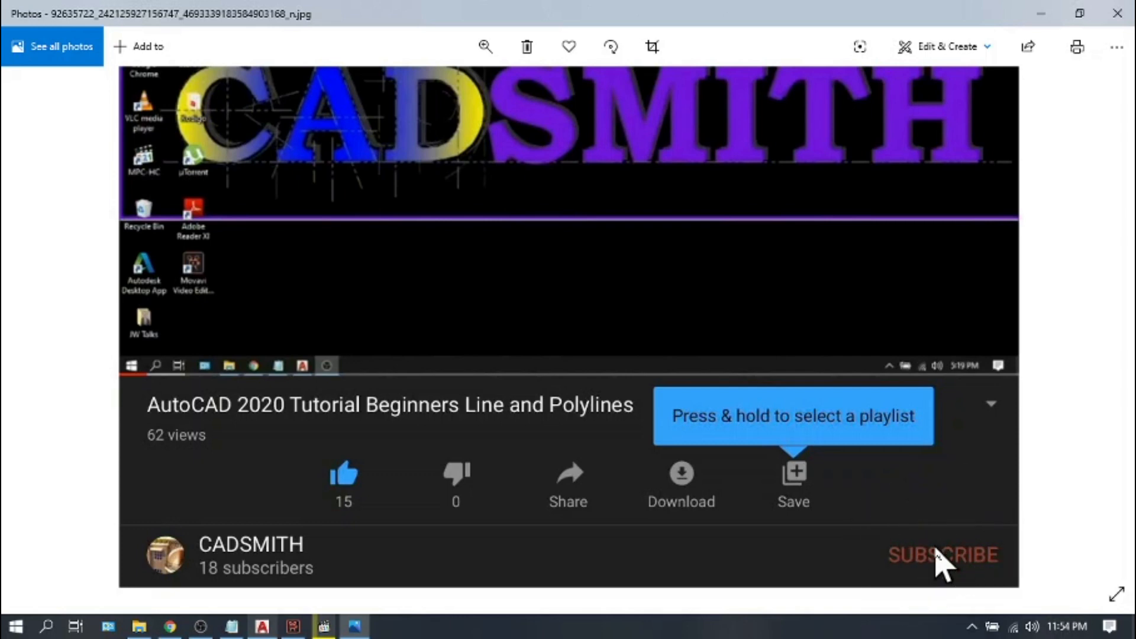